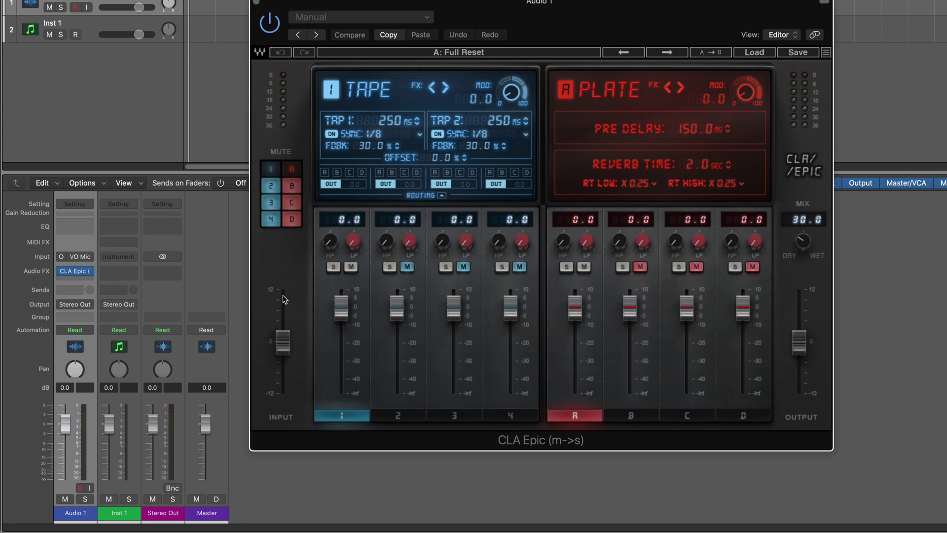
- Audition Room and Hall, then set CLA Epic's reverb section to Space
click(632, 418)
click(688, 417)
click(734, 415)
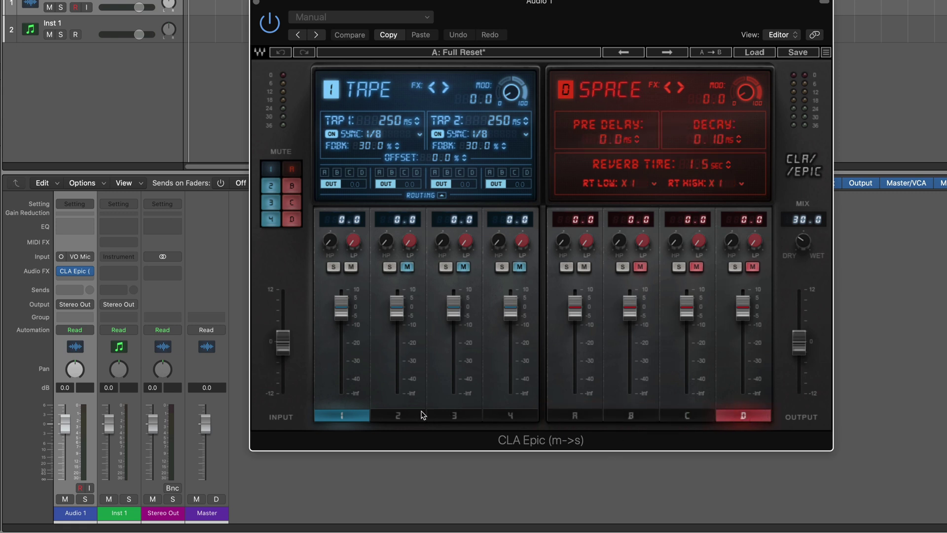
- Route the Throw delay (delay 2) into reverb C at -28.8, with delay 1 slightly into reverb A
click(402, 417)
click(430, 195)
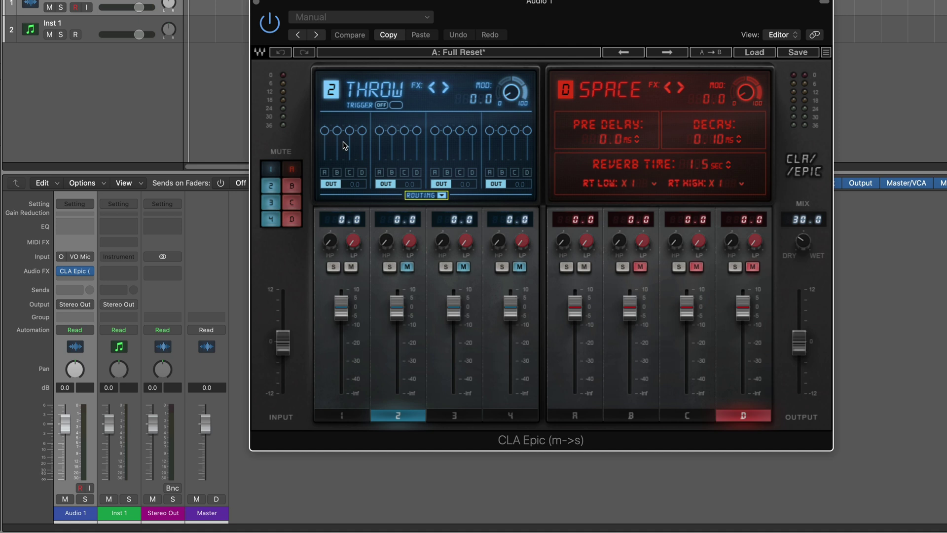
drag(324, 131, 324, 135)
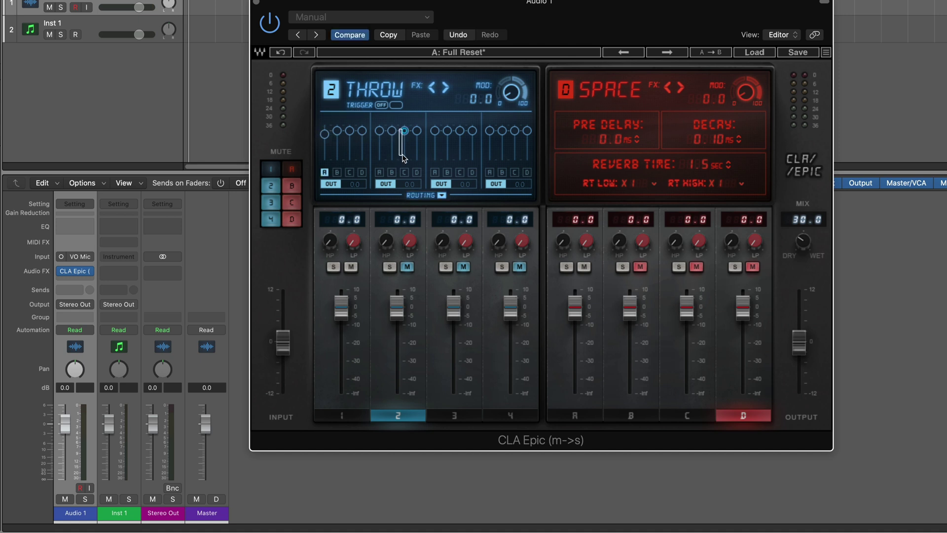
drag(405, 131, 448, 132)
- Close the CLA Epic window and set Audio 1's effect slot to No Plug-in
click(257, 2)
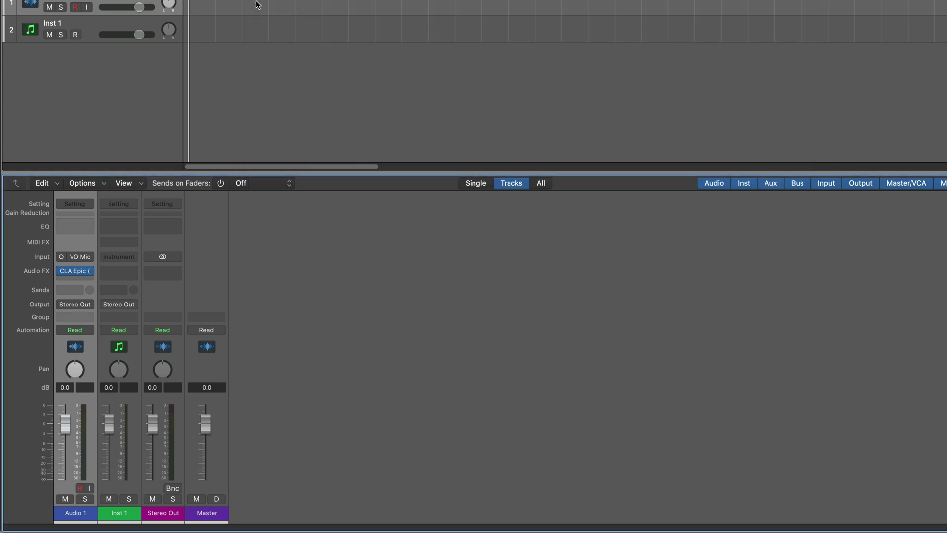
click(89, 271)
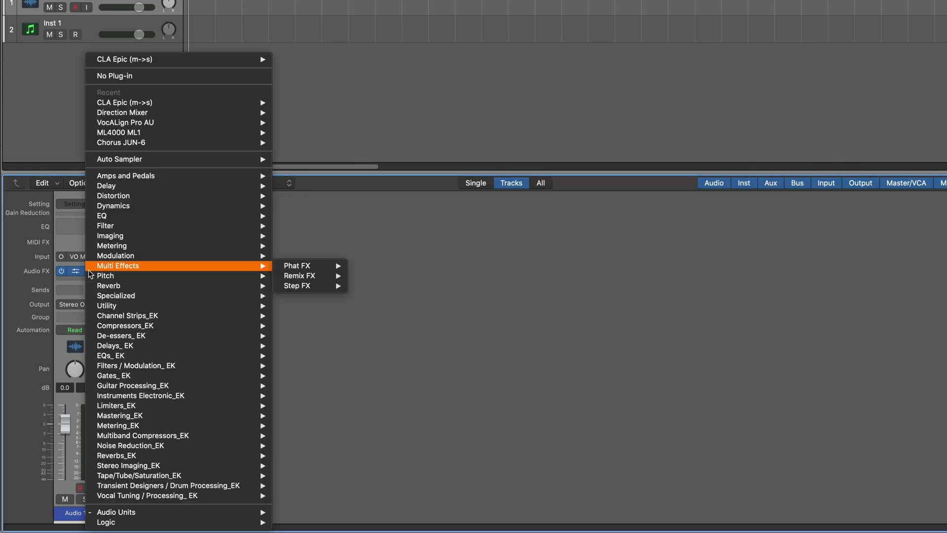
click(110, 77)
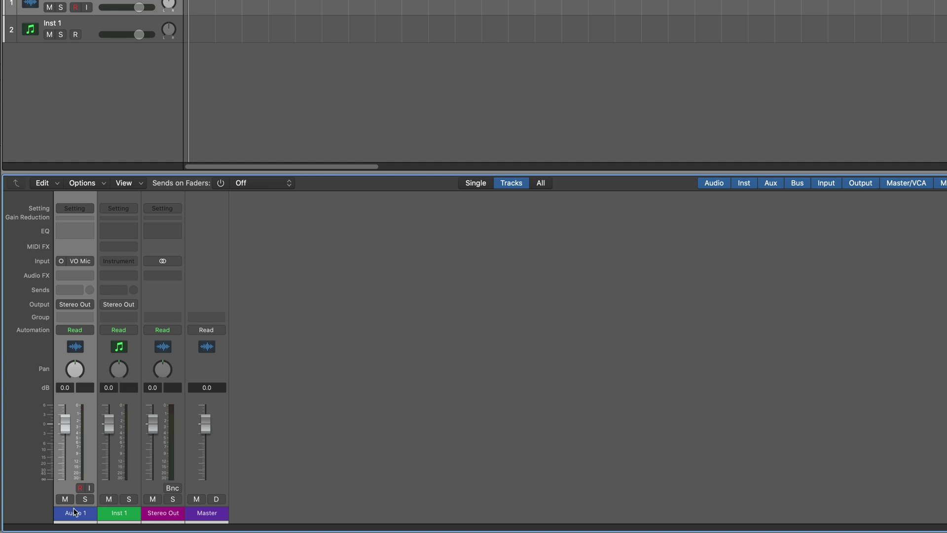
- With Audio 1 and Inst 1 selected, send to Buses 9 and 10, creating stereo Aux 1 and Aux 2
click(100, 515)
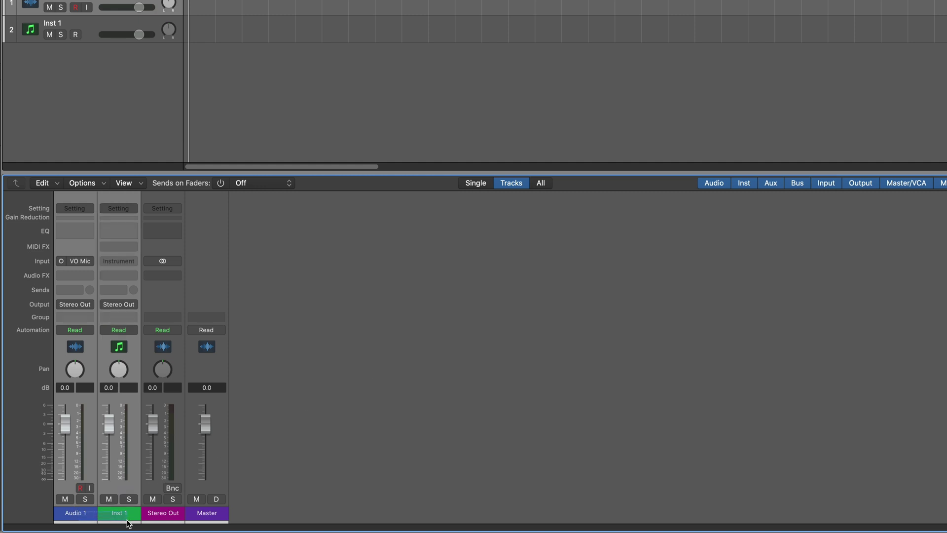
click(80, 292)
mouse_move(80, 305)
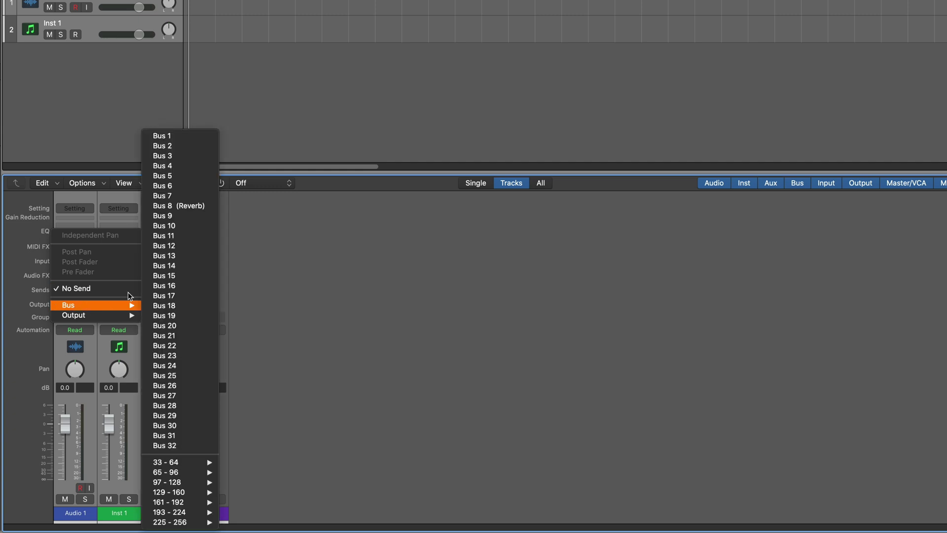
click(165, 215)
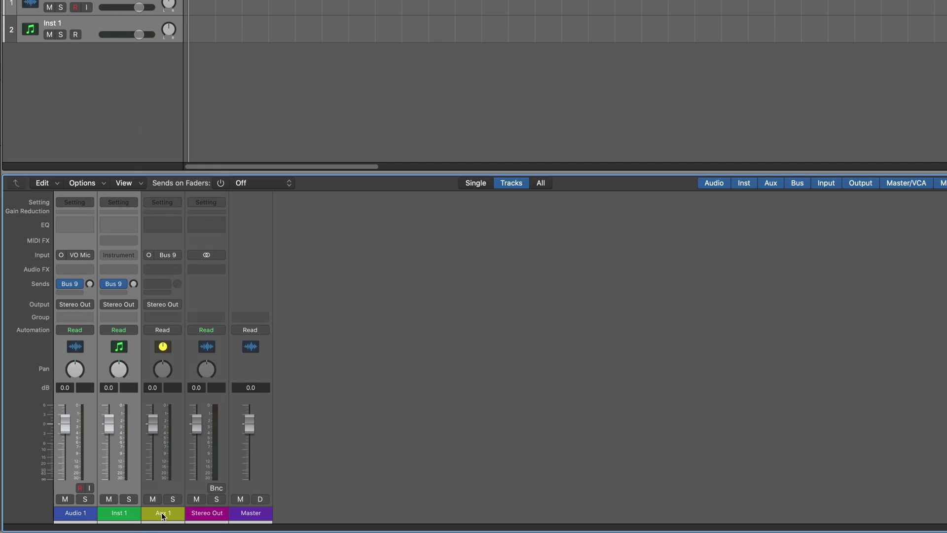
click(149, 255)
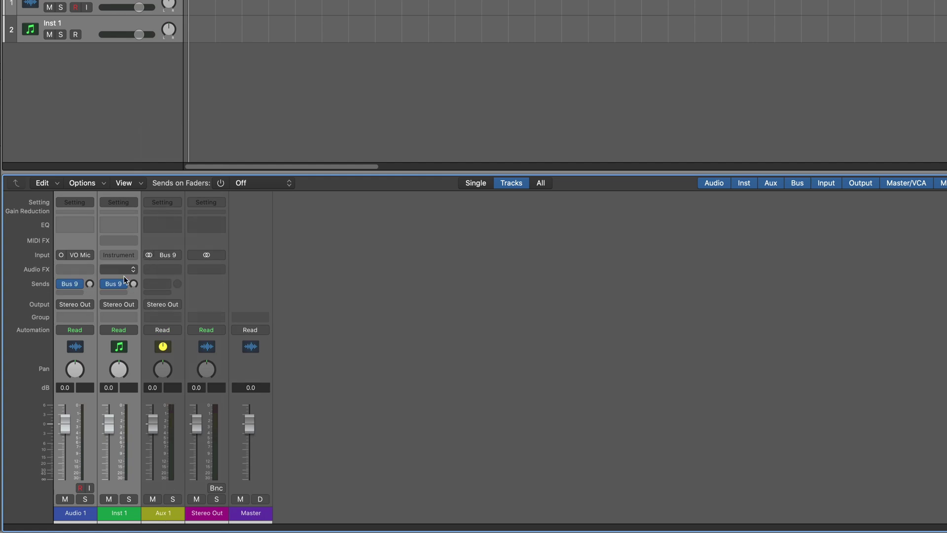
click(78, 294)
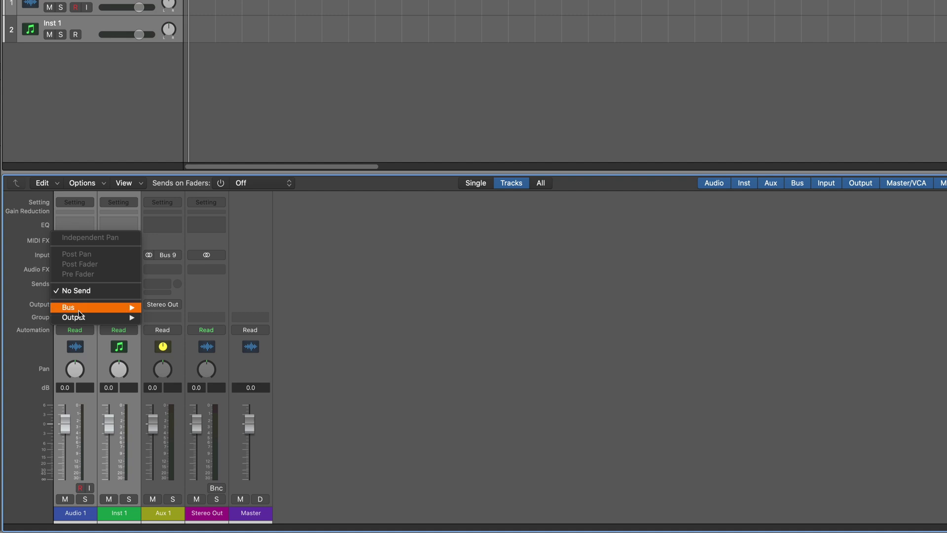
mouse_move(79, 309)
click(176, 228)
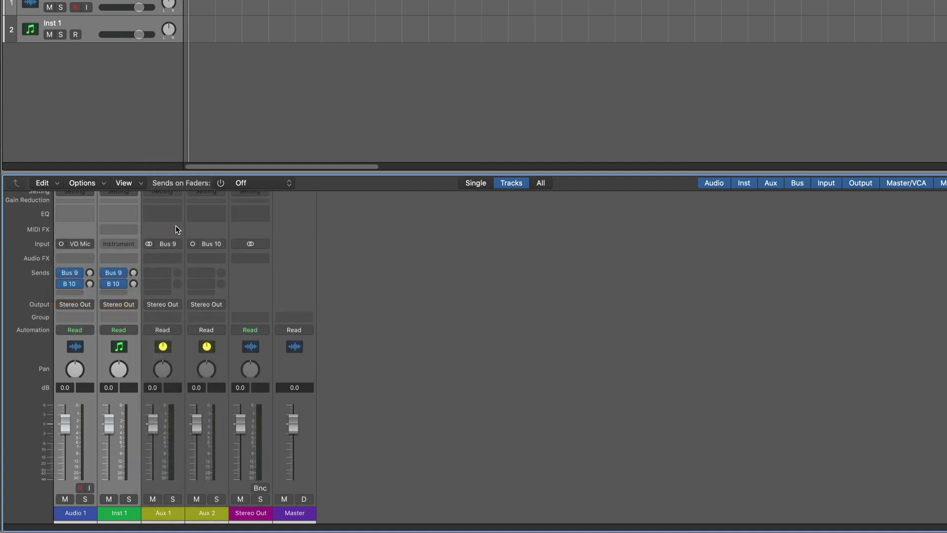
click(193, 243)
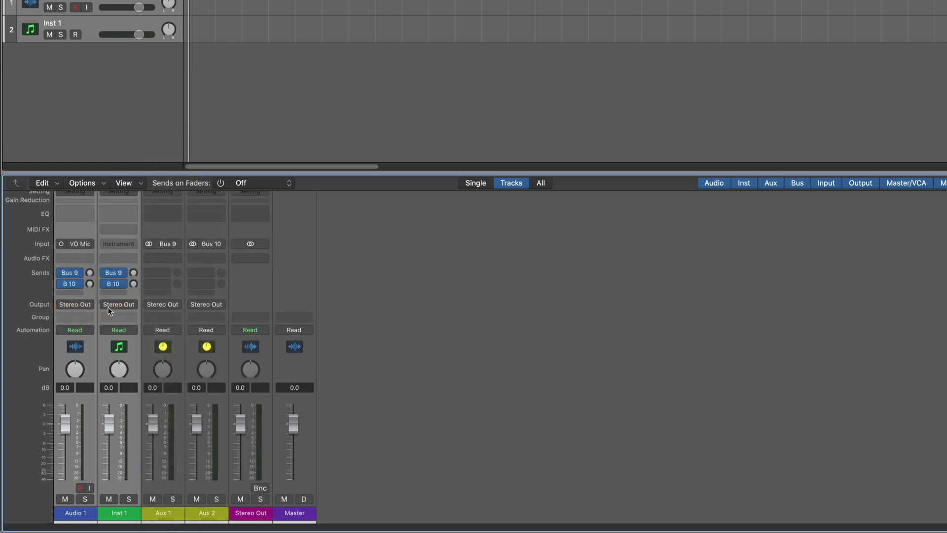
- Add sends to Buses 11, 12, 13 and 14, creating Aux 3 through Aux 6
click(77, 294)
mouse_move(76, 306)
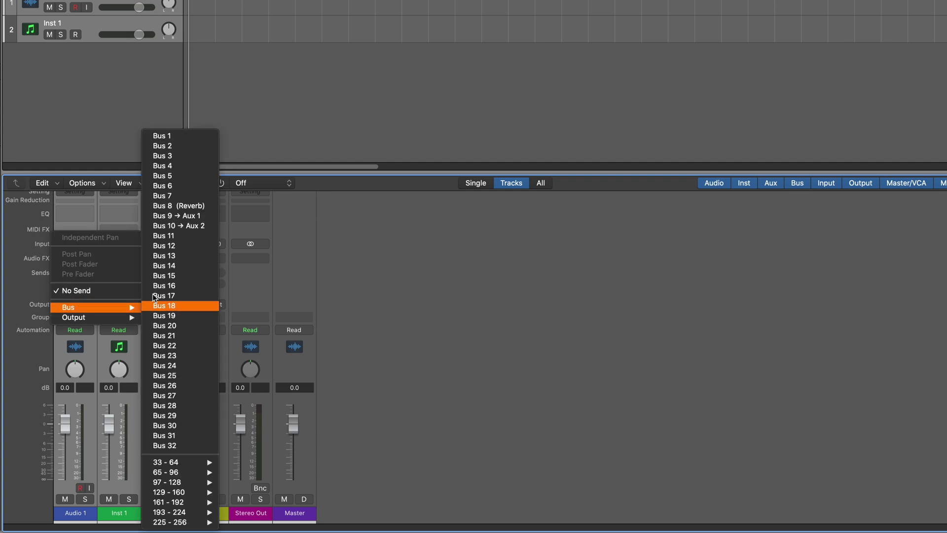
click(166, 241)
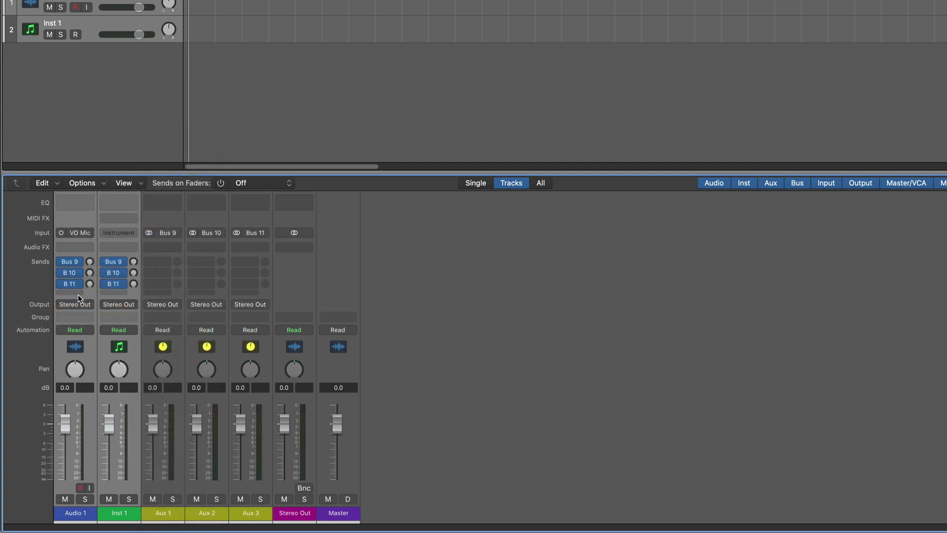
click(78, 294)
click(174, 251)
click(70, 272)
click(164, 255)
click(70, 284)
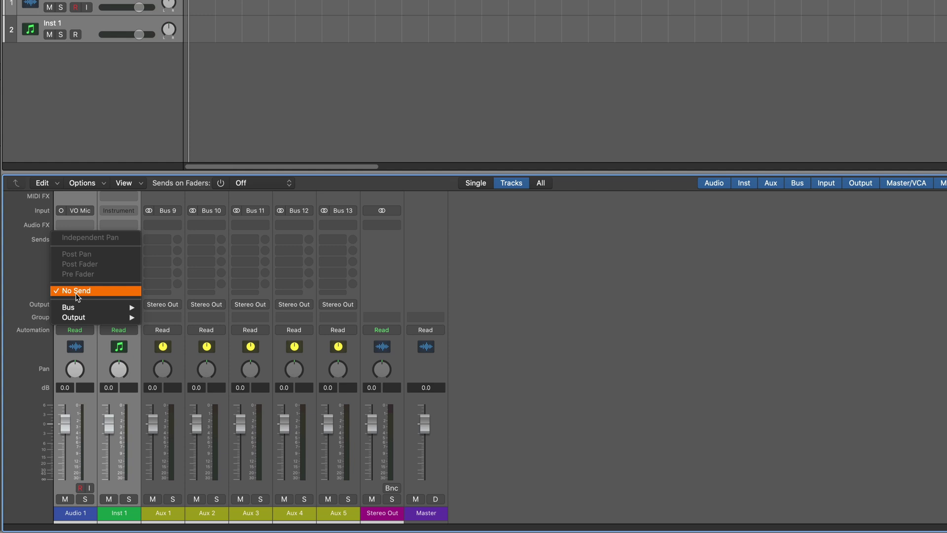
click(165, 266)
- Add sends to Buses 15 and 16 for Aux 7–8, then enlarge the mixer and deselect
click(69, 292)
click(165, 282)
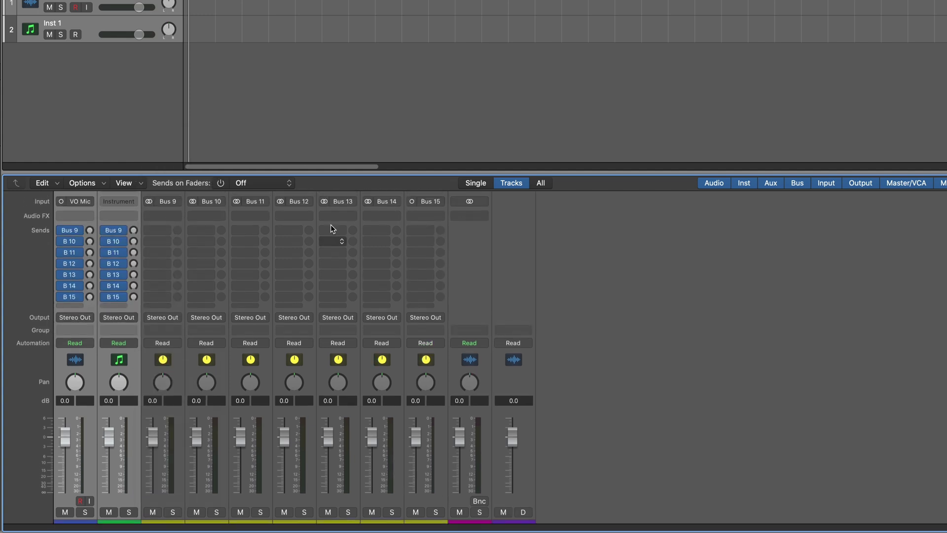
click(70, 306)
click(173, 277)
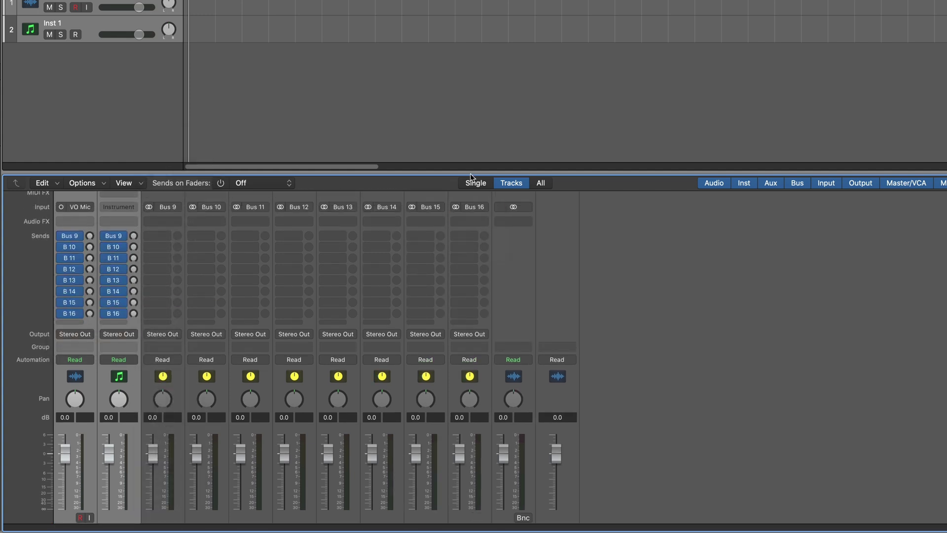
drag(470, 173, 470, 90)
click(659, 267)
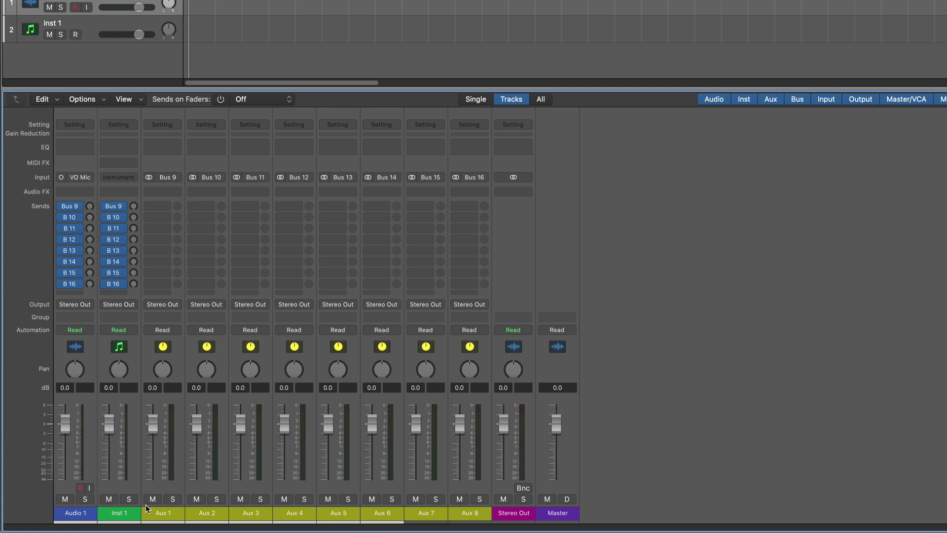
- Rename Aux 1 through Aux 4 to Delay 1, Delay 2, Delay 3 and Delay 4
double_click(164, 513)
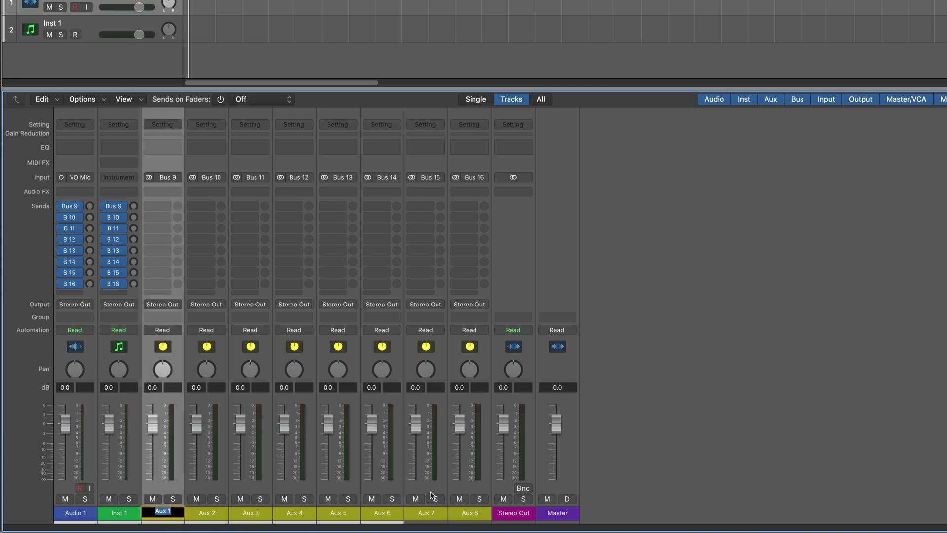
text(Delay 1)
key(Tab)
text(Delay 2)
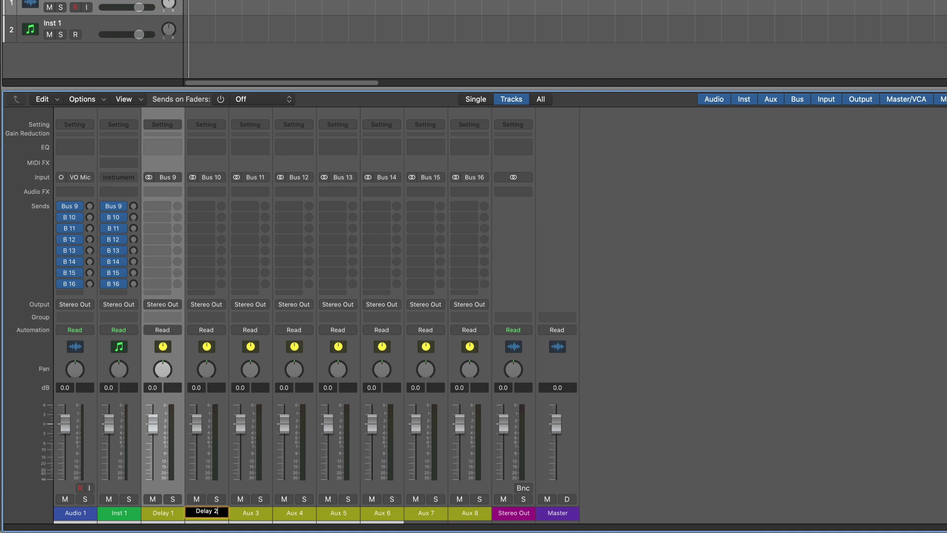
key(Tab)
text(Delay 3)
key(Tab)
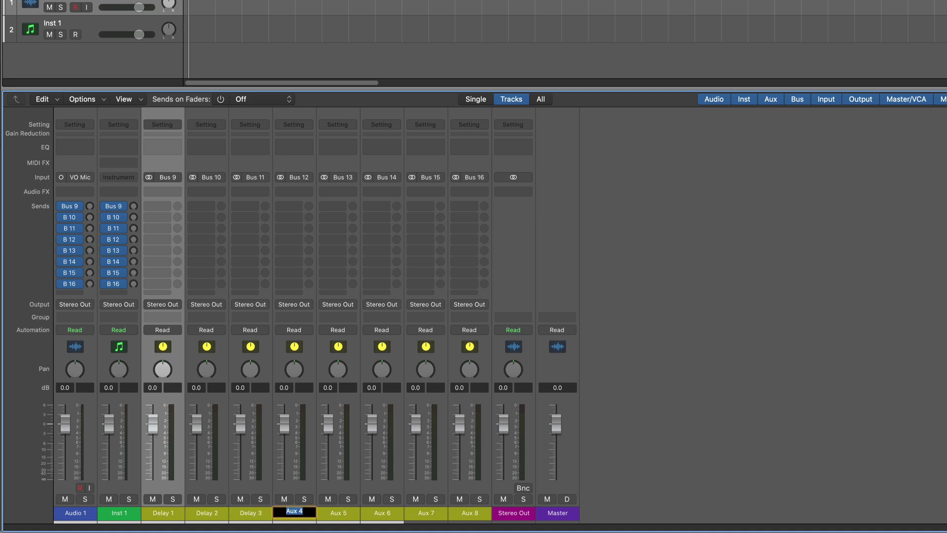
text(Delay 4)
key(Tab)
- Rename Aux 5 through Aux 8 to Reverb 1, Reverb 2, Reverb 3 and Reverb 4
text(Reverb 1)
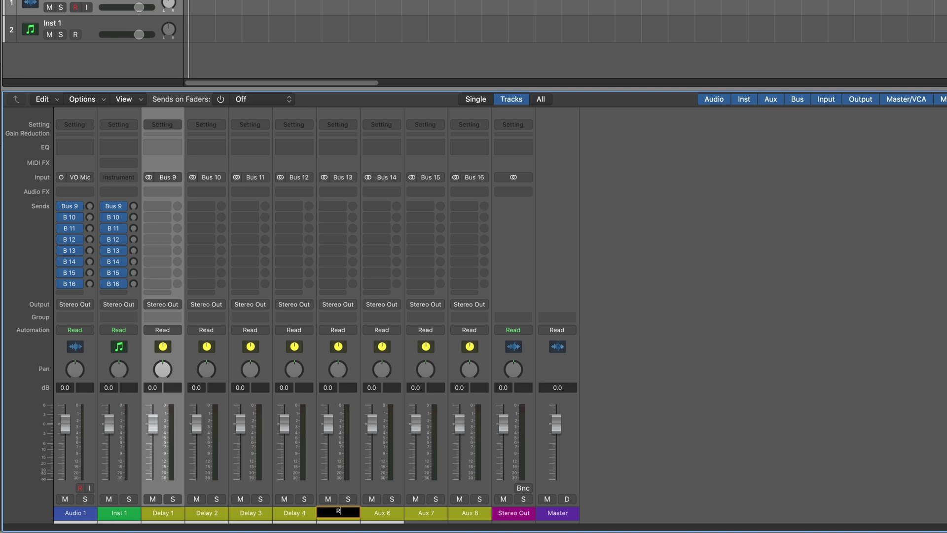
key(Tab)
text(Reverb 2)
key(Tab)
text(Reverb 3)
key(Tab)
text(Reverb 4)
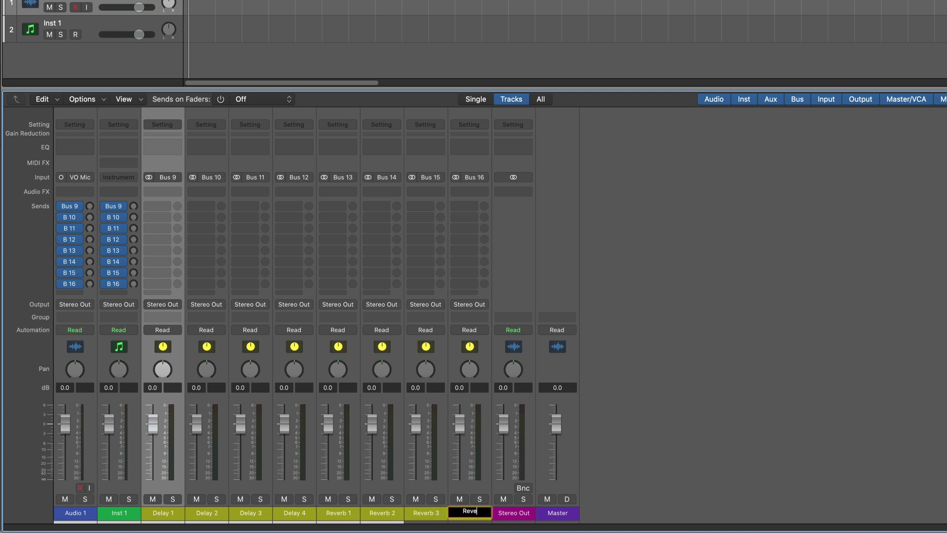
key(Return)
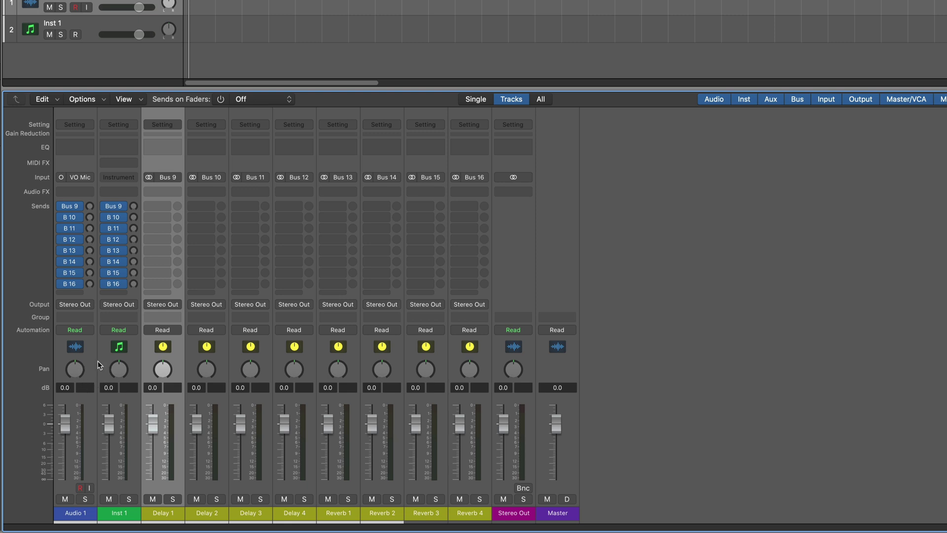
- Select Delay 1–4 and add sends to Reverb 1 (Bus 13) and Reverb 2 (Bus 14)
mouse_move(113, 334)
drag(148, 516, 294, 516)
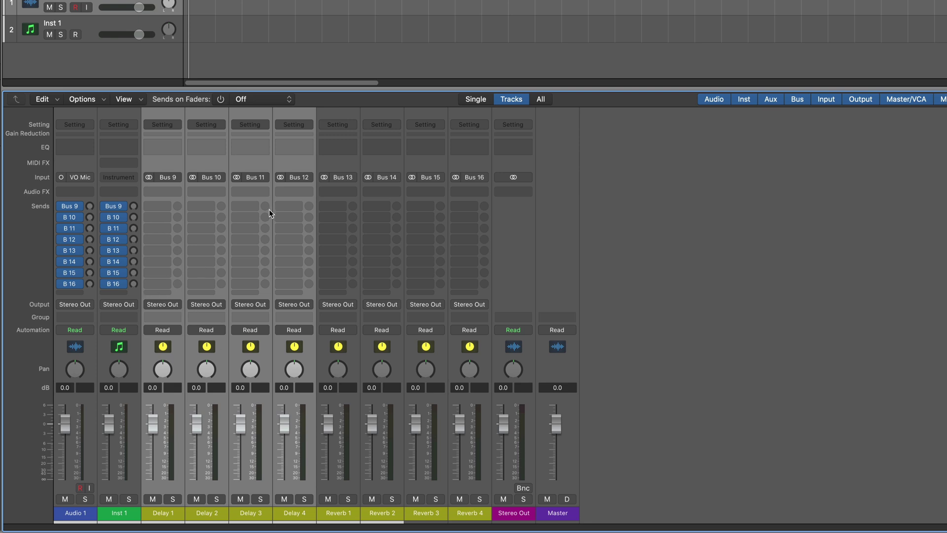
click(163, 252)
mouse_move(184, 266)
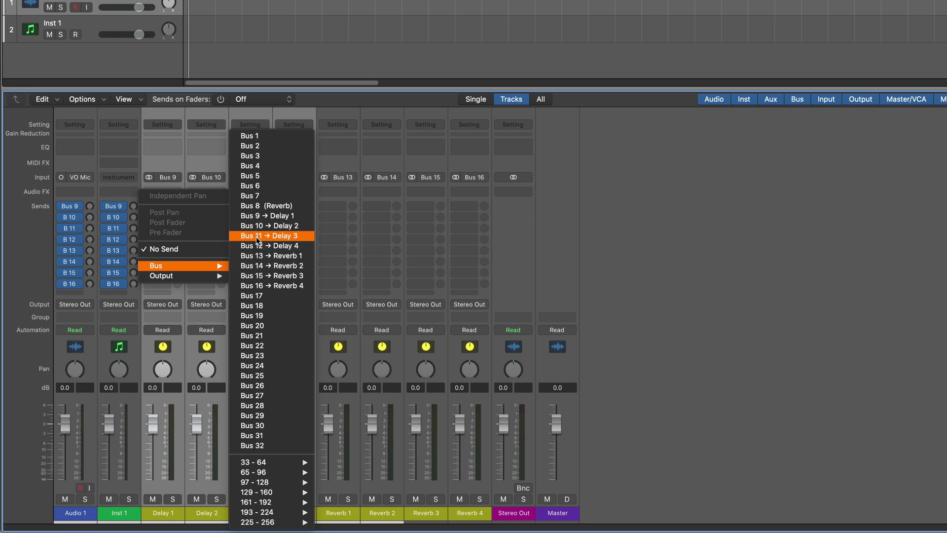
click(256, 256)
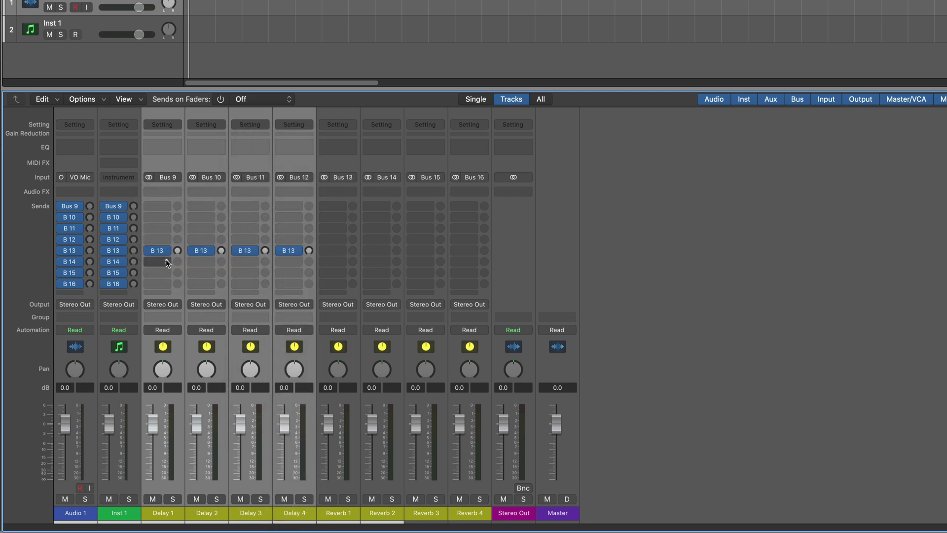
click(165, 262)
mouse_move(167, 276)
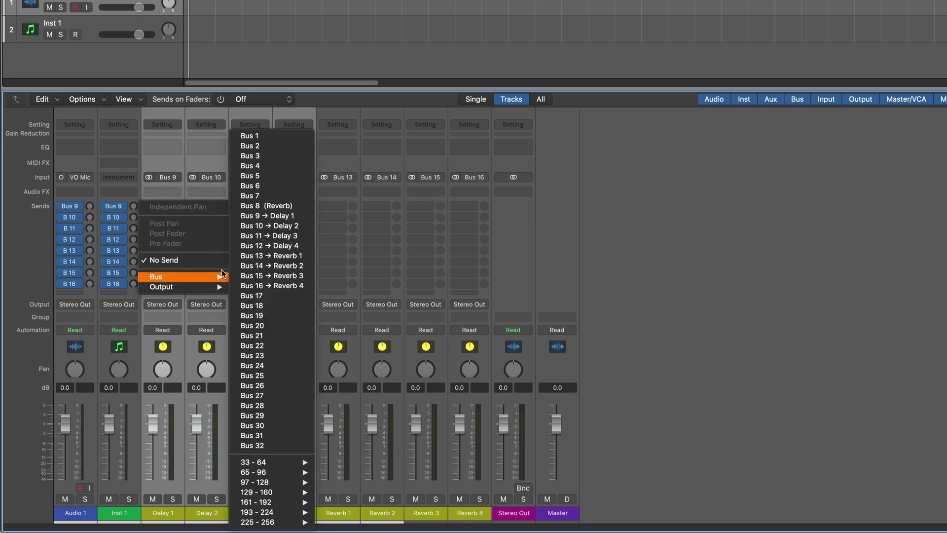
click(259, 267)
- Add delay sends to Reverb 3 on Bus 15 and Reverb 4 on Bus 16
click(167, 273)
mouse_move(168, 285)
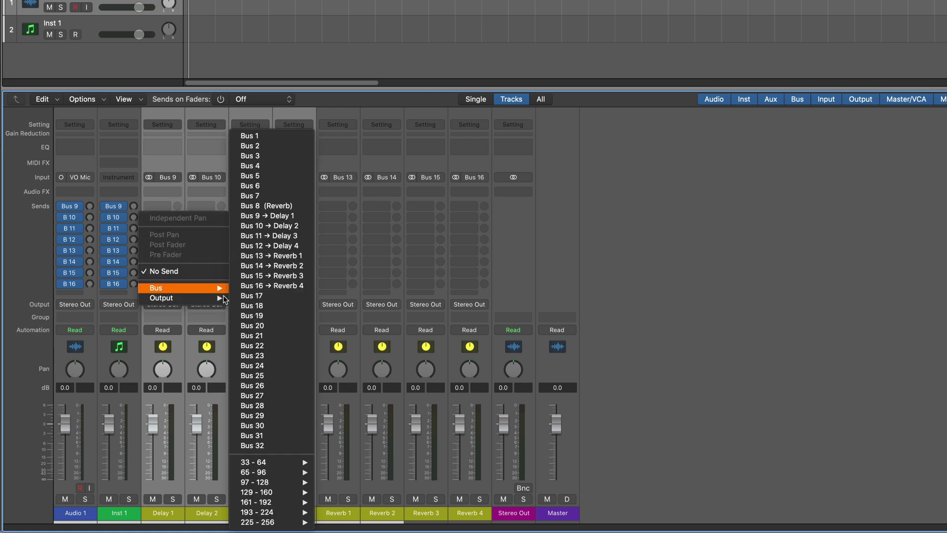
click(259, 277)
click(157, 284)
click(251, 286)
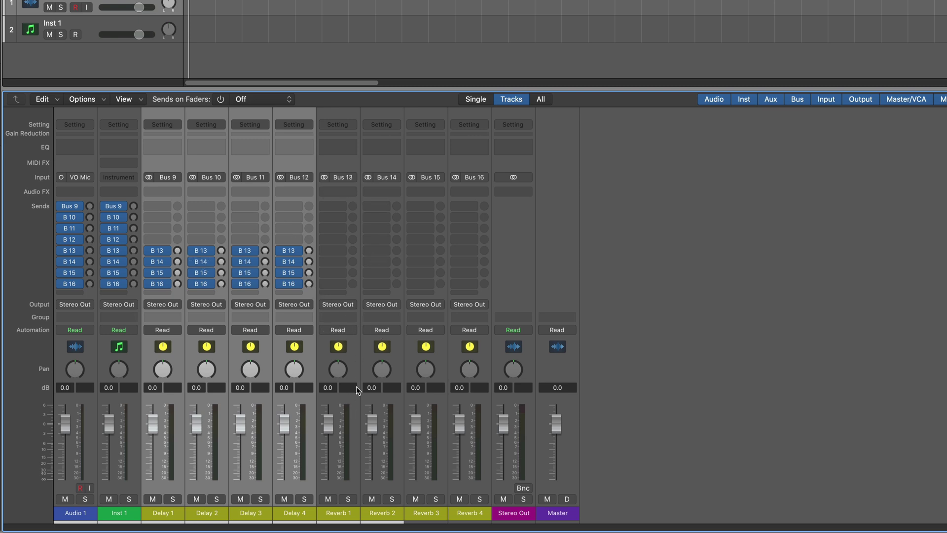
- Select Reverb 1–4 and add sends to Delay 1 (Bus 9), Delay 2 (Bus 10) and the remaining delay buses
drag(338, 514, 471, 513)
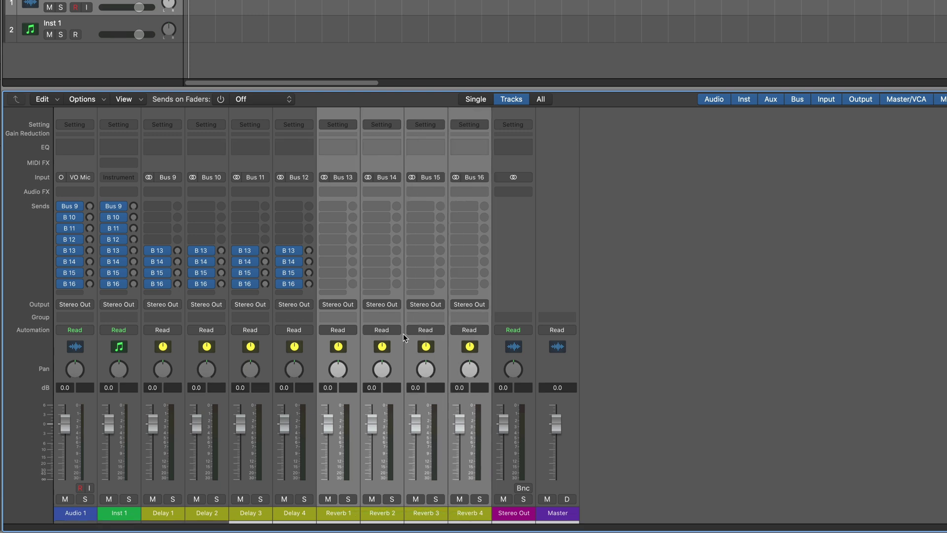
click(341, 207)
mouse_move(339, 220)
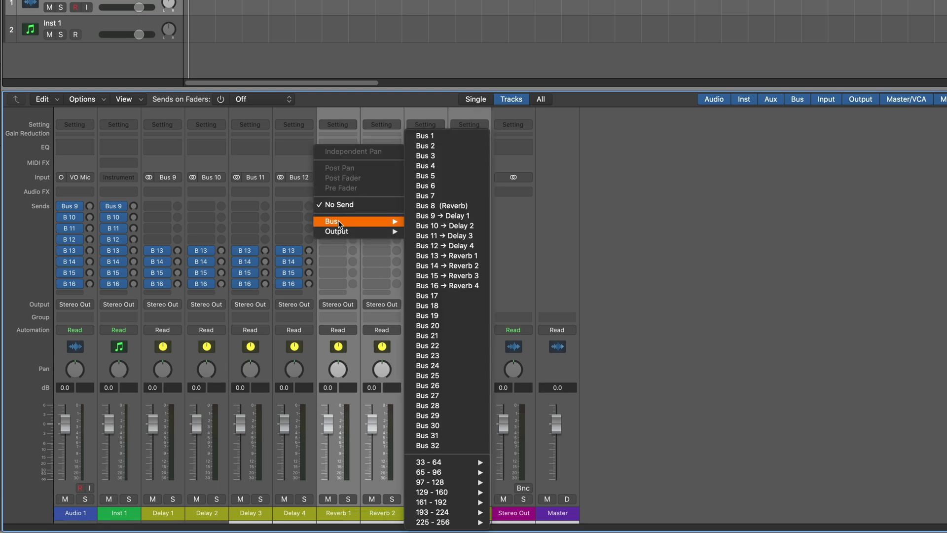
click(424, 217)
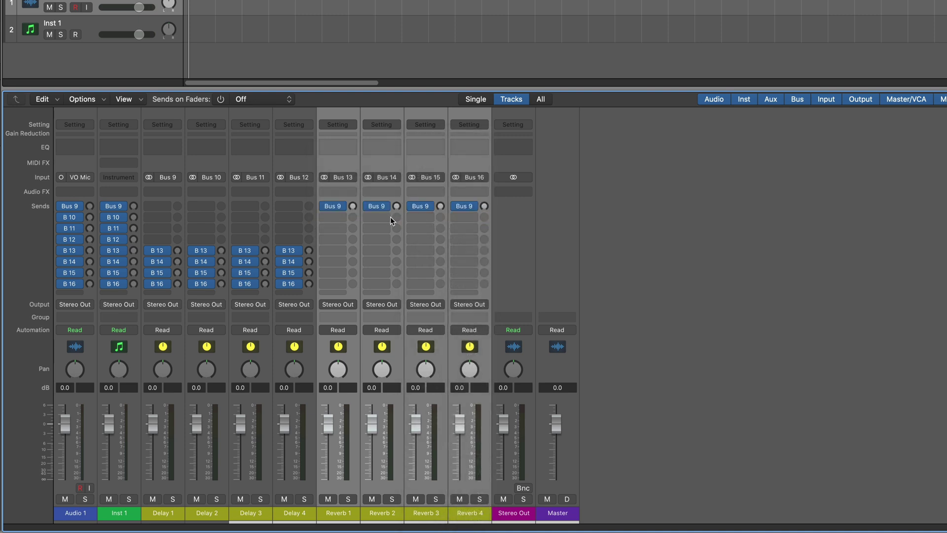
click(340, 217)
mouse_move(338, 234)
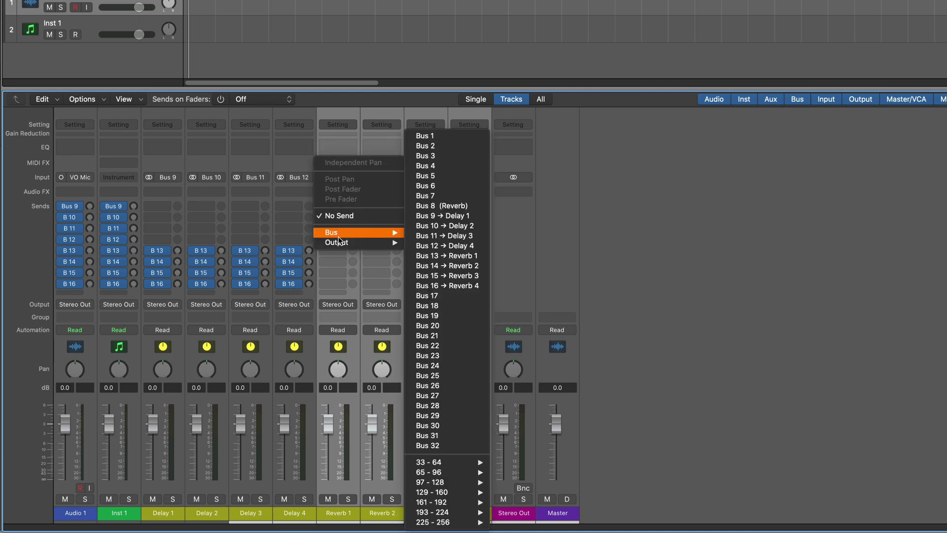
click(430, 226)
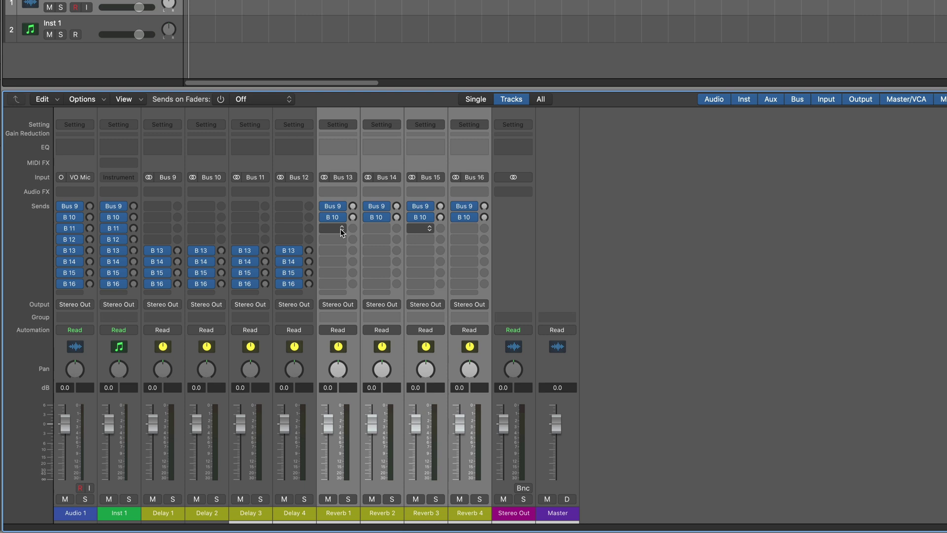
click(340, 228)
mouse_move(335, 245)
click(502, 243)
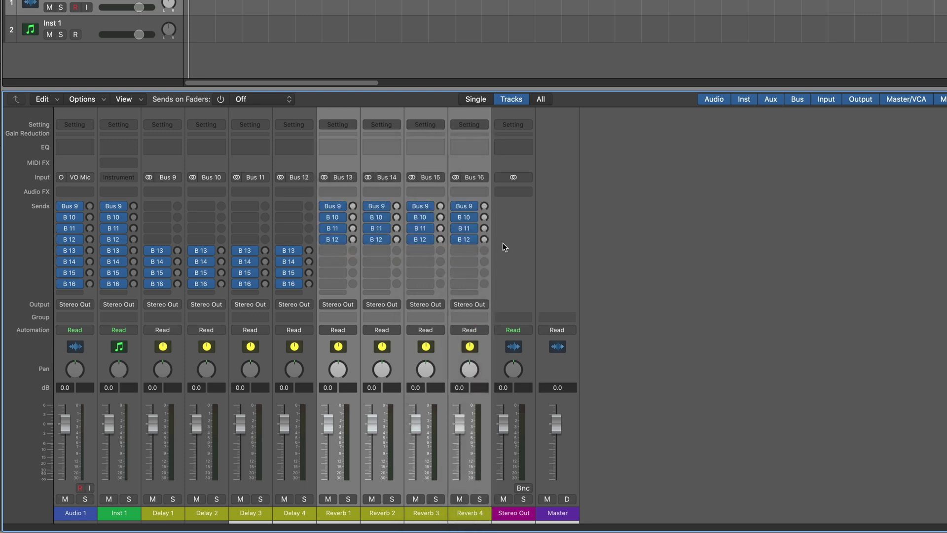
- Deselect the reverb strips and insert a stereo Tape Delay on the Delay 1 return
click(669, 274)
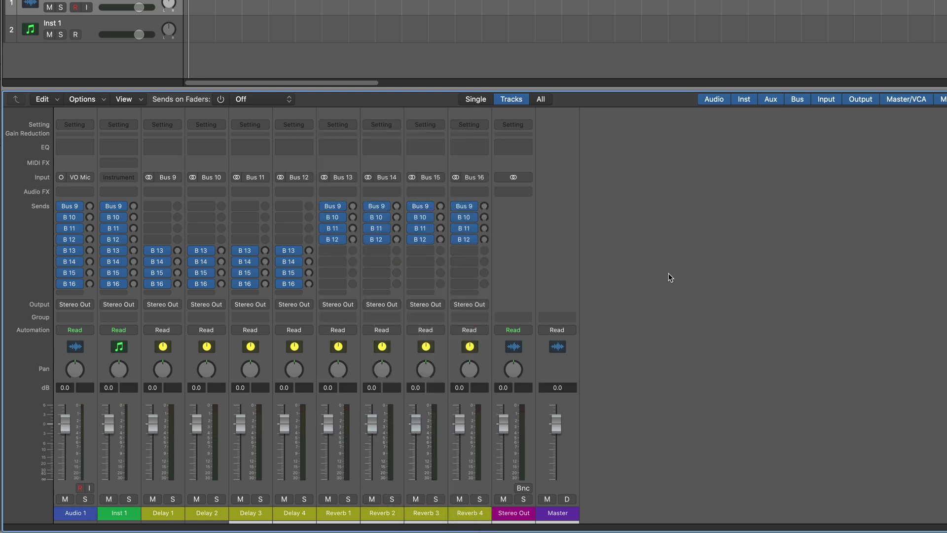
click(175, 192)
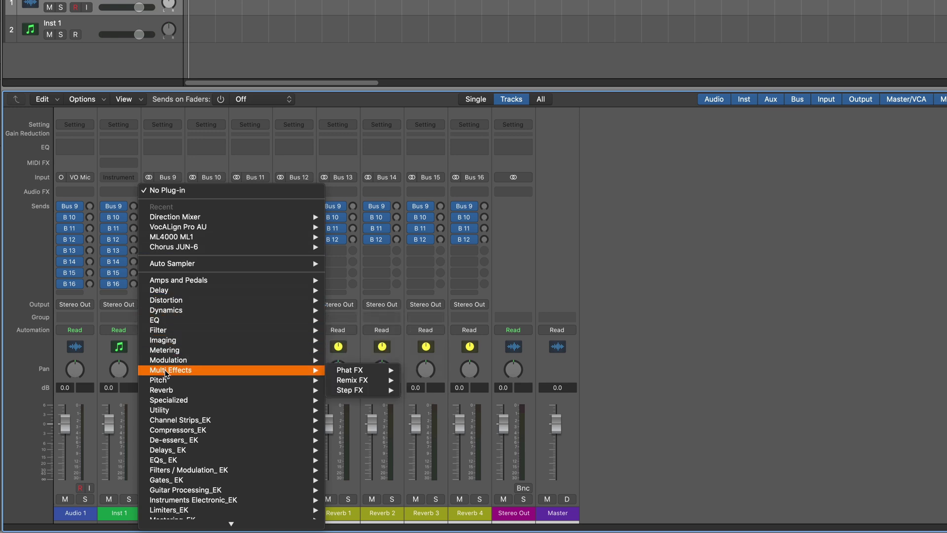
mouse_move(171, 291)
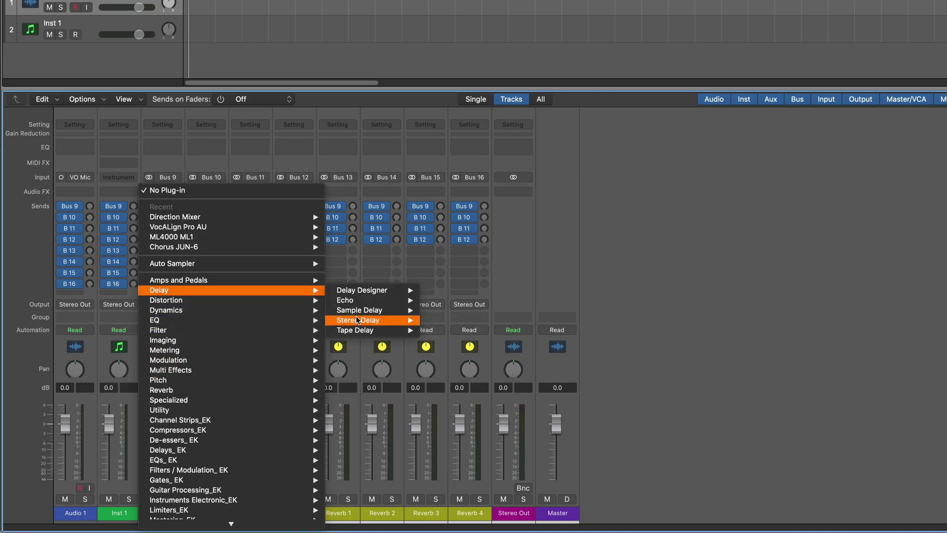
mouse_move(351, 329)
click(447, 331)
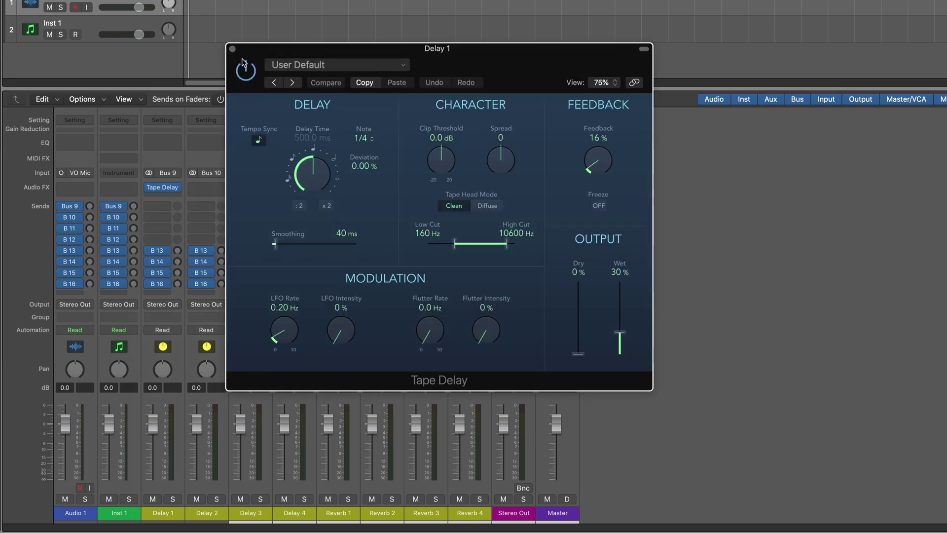
- Close Tape Delay and insert a stereo Sample Delay on the Delay 2 return
click(232, 49)
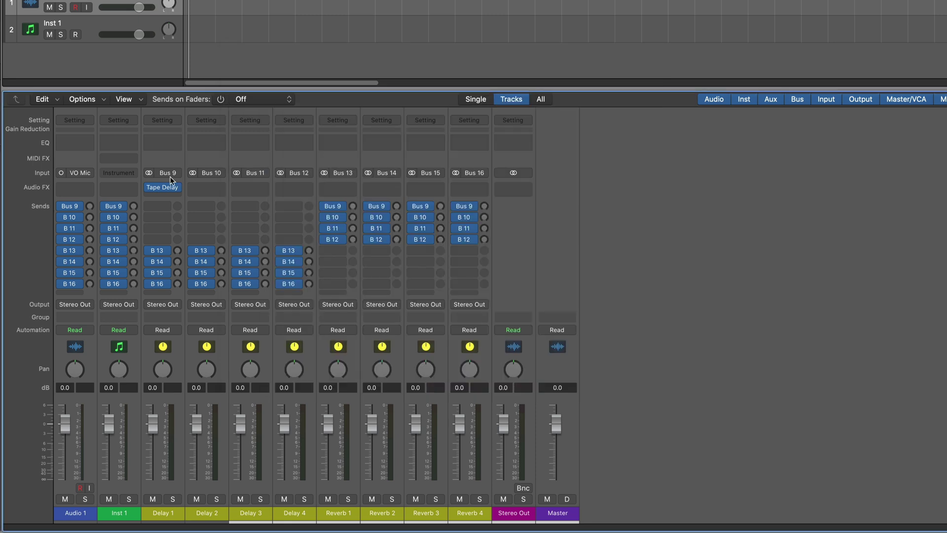
click(212, 189)
mouse_move(214, 294)
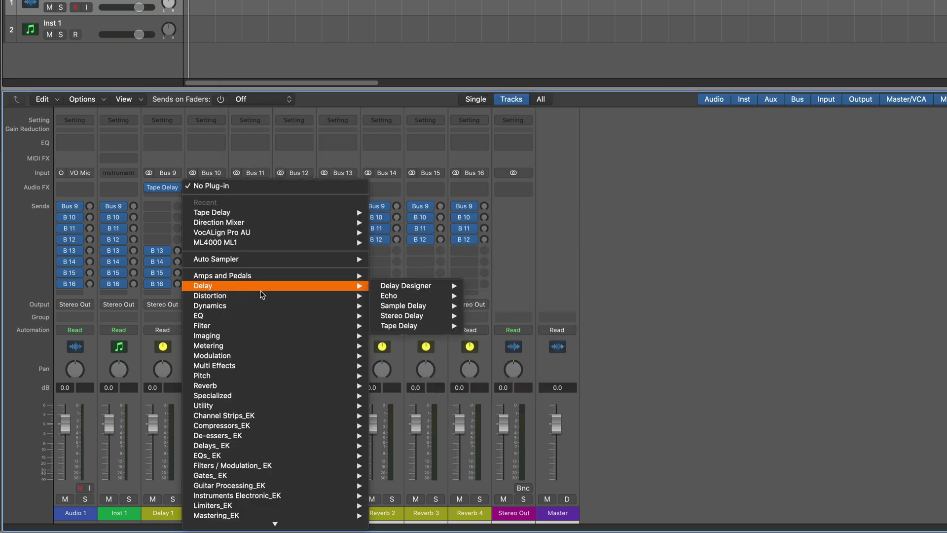
mouse_move(257, 286)
mouse_move(404, 309)
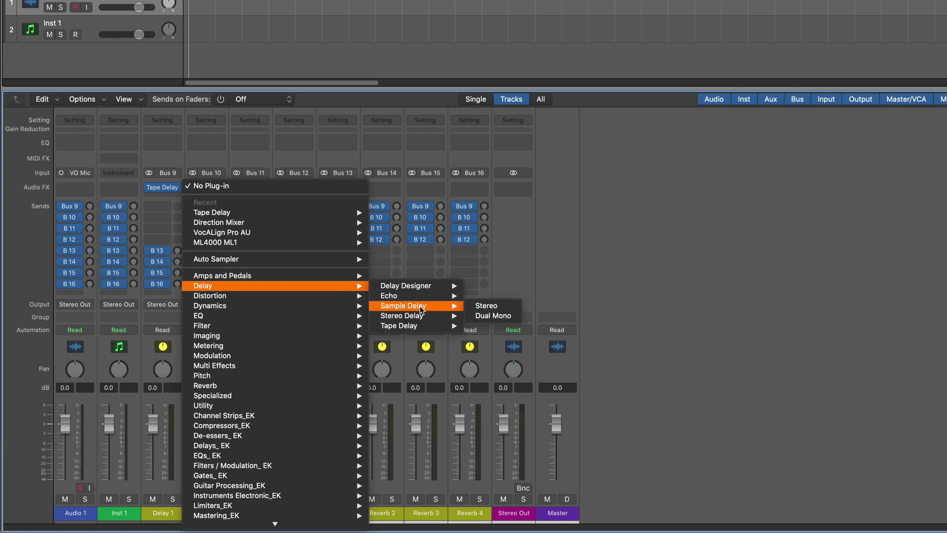
click(483, 306)
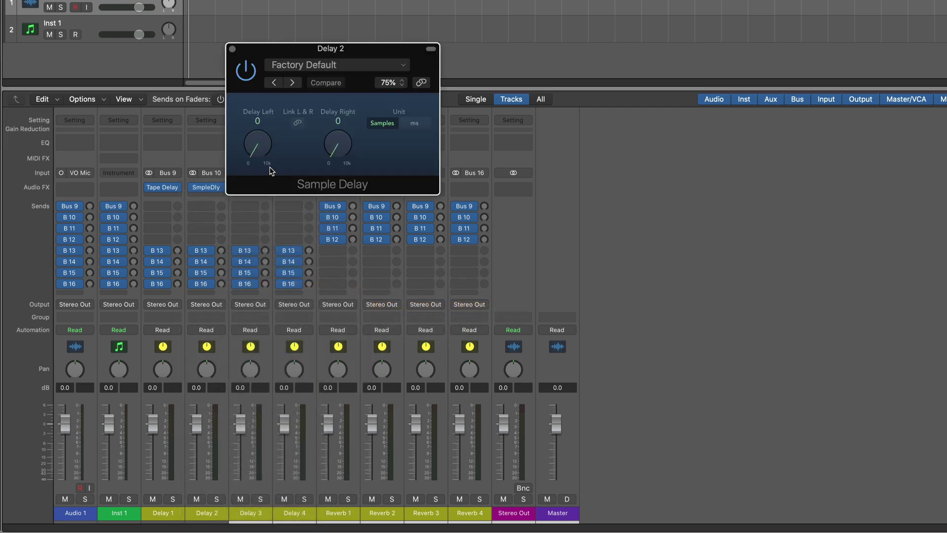
click(233, 49)
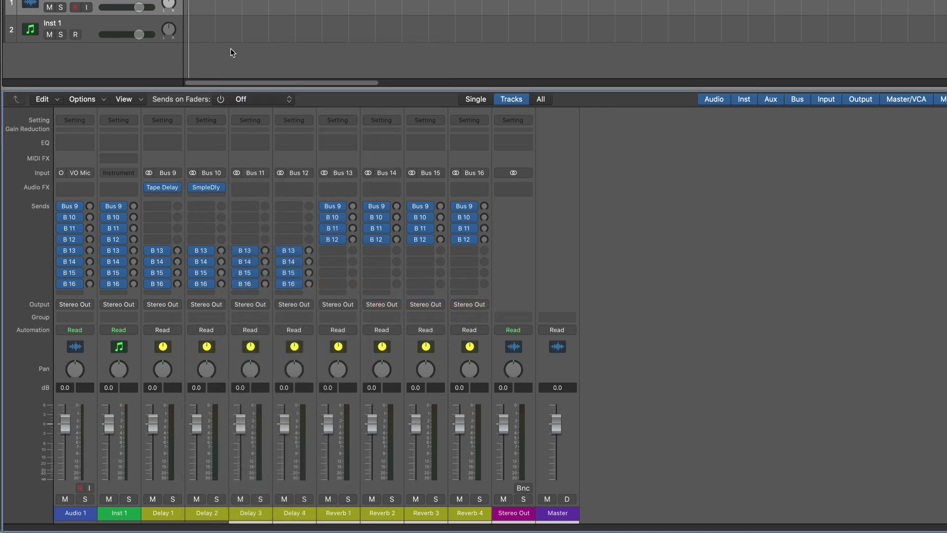
- Insert a stereo Stereo Delay on Delay 3 and Delay Designer on Delay 4
click(263, 187)
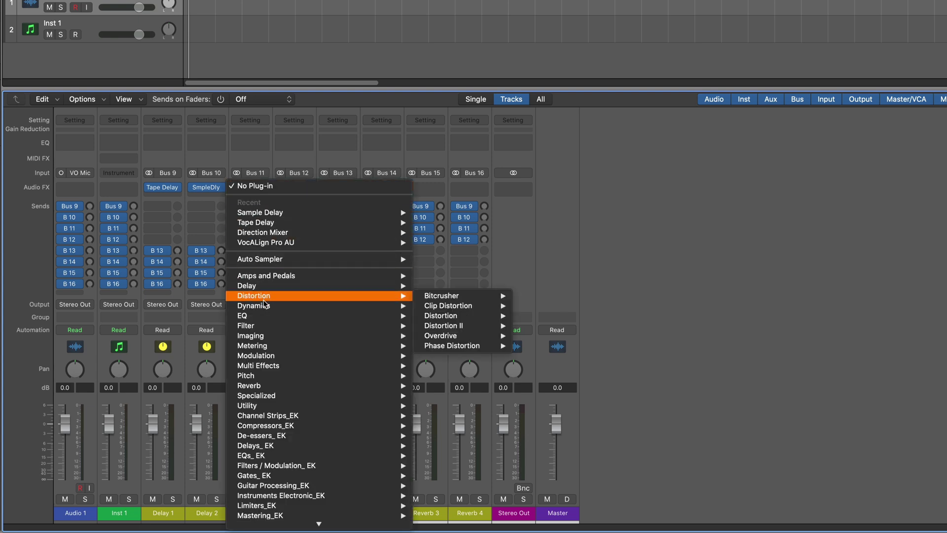
mouse_move(260, 289)
mouse_move(474, 316)
click(530, 316)
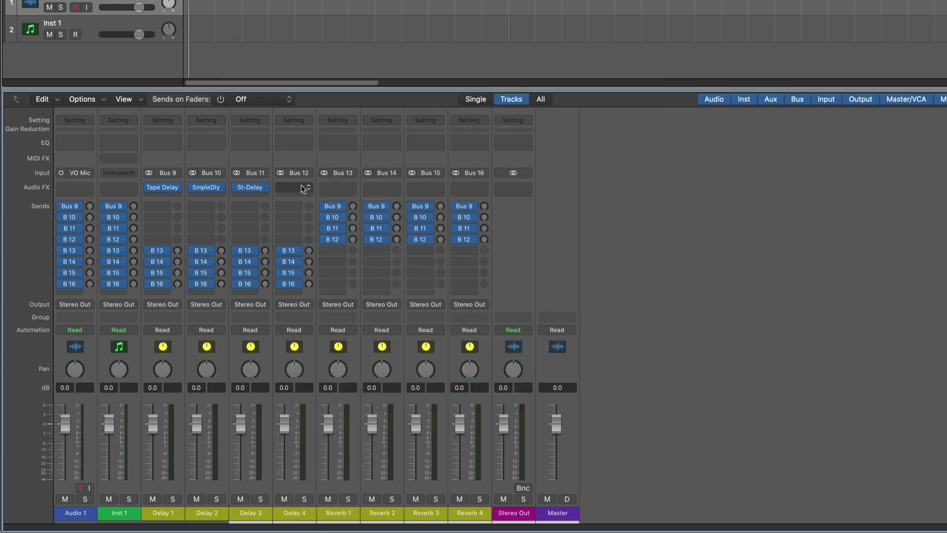
click(294, 187)
click(531, 286)
click(163, 187)
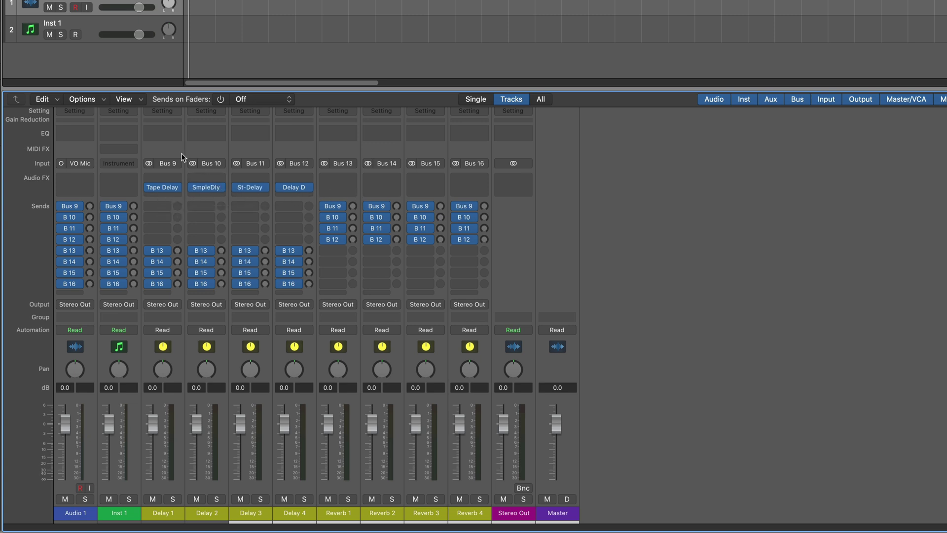
click(248, 188)
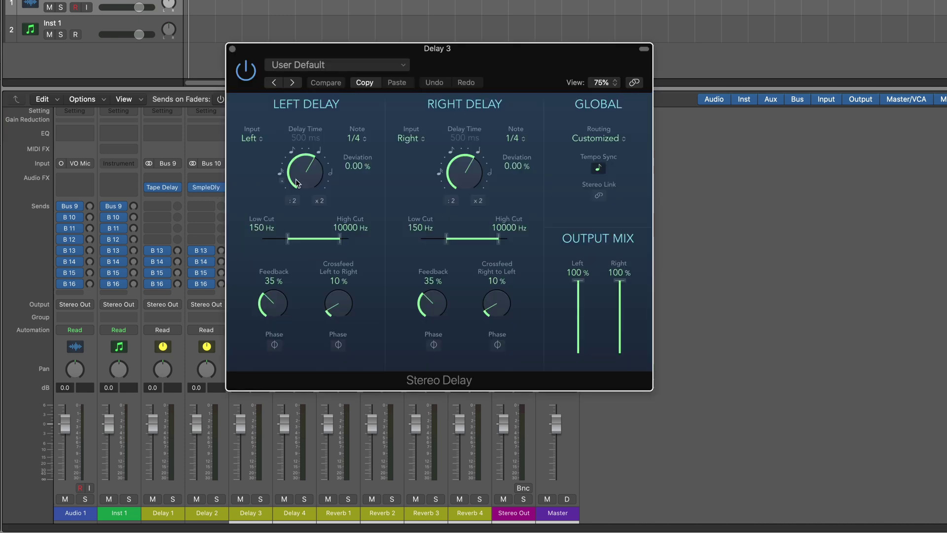
click(232, 49)
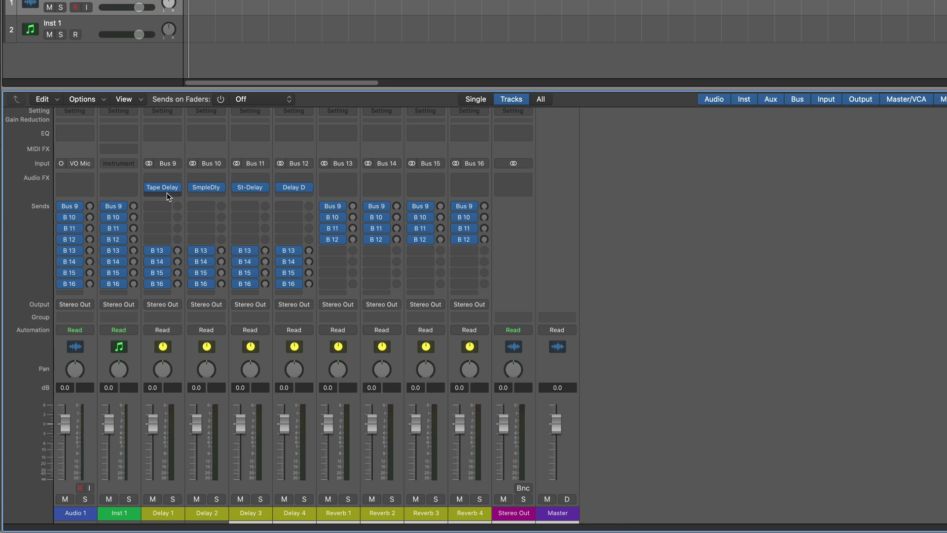
- Add a stereo MH Dirty Delay as Delay 1's second effect
click(167, 193)
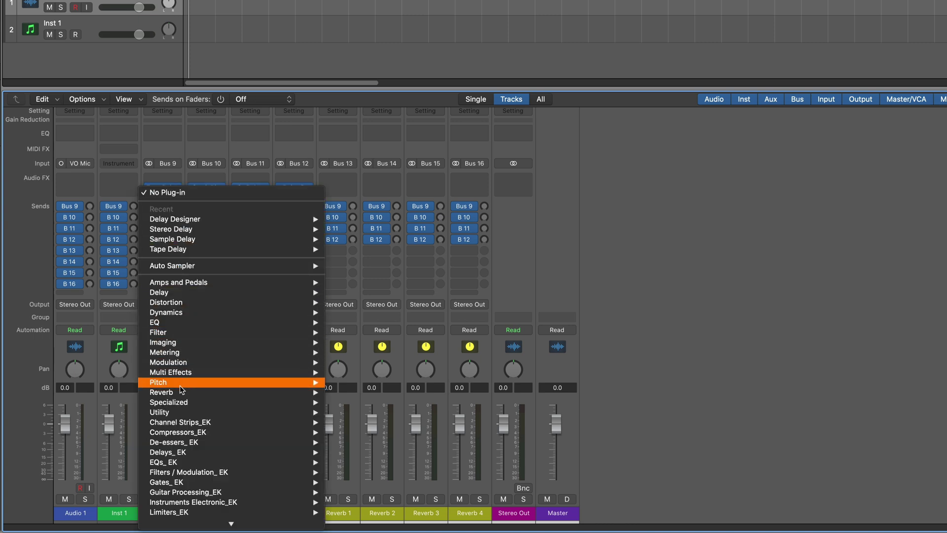
mouse_move(186, 452)
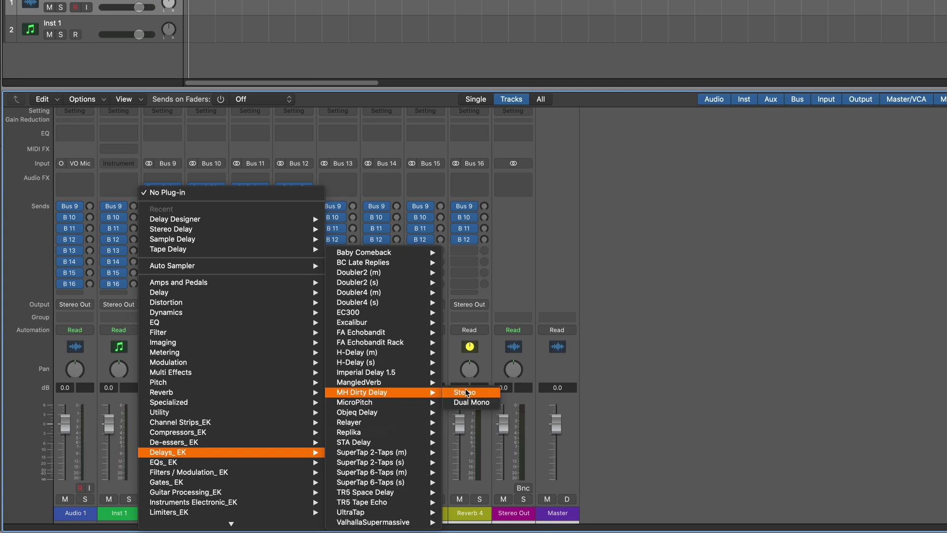
click(294, 240)
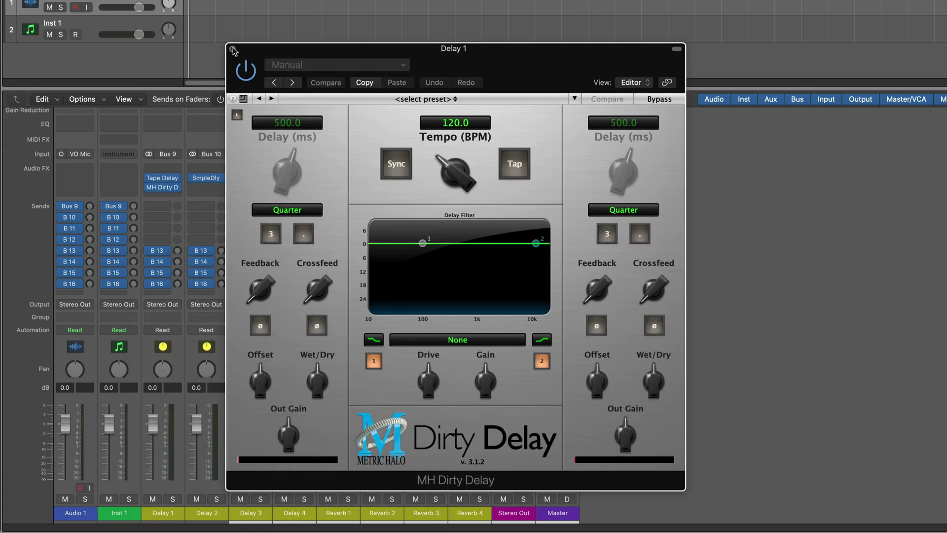
click(233, 49)
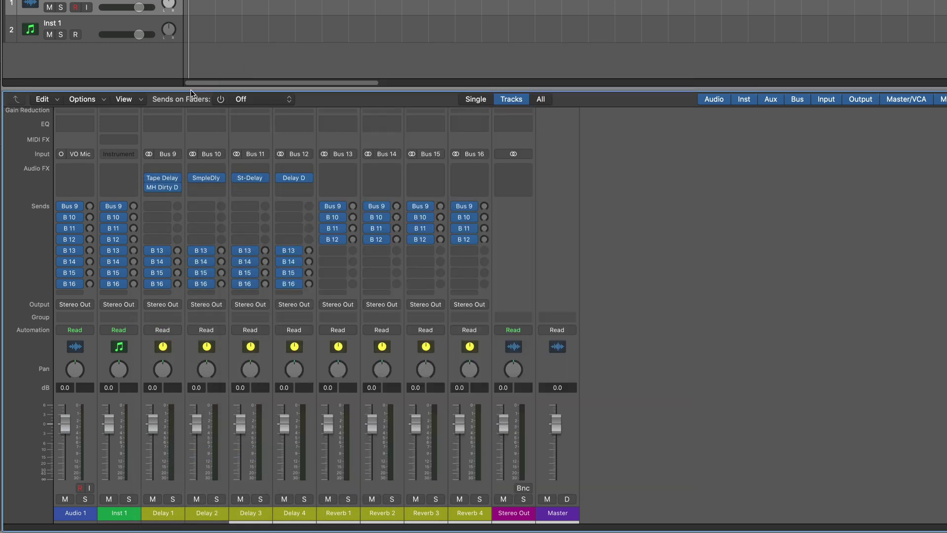
- Add a stereo Relayer as the second effect on the Delay 2 return
click(218, 190)
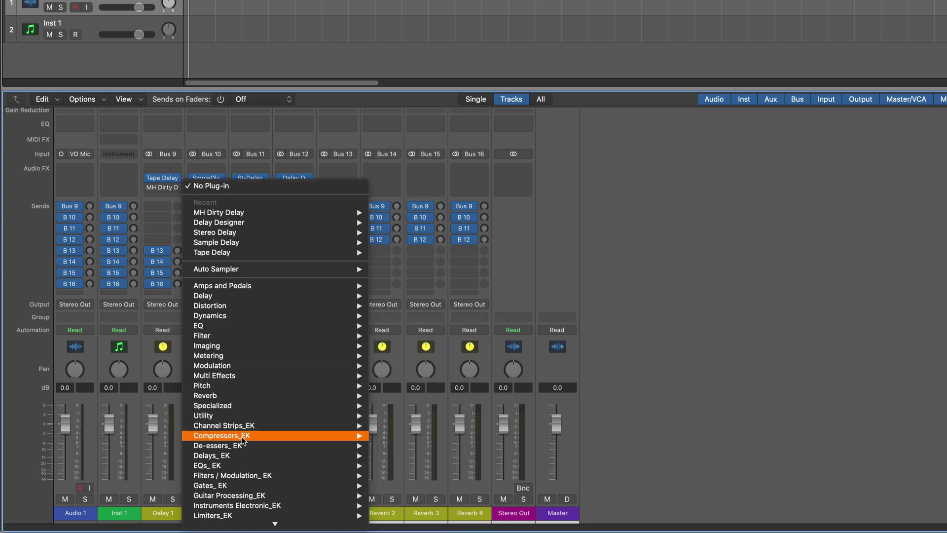
mouse_move(241, 445)
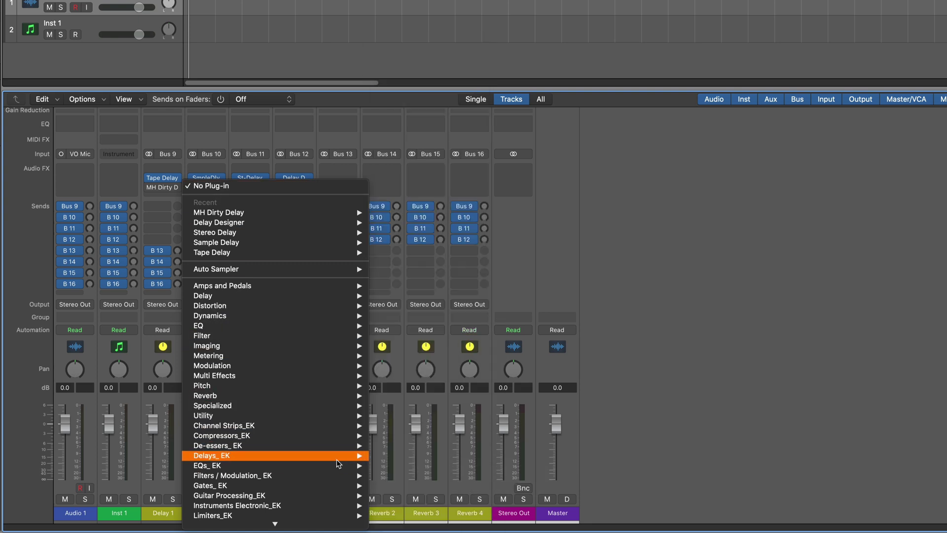
mouse_move(321, 460)
mouse_move(419, 424)
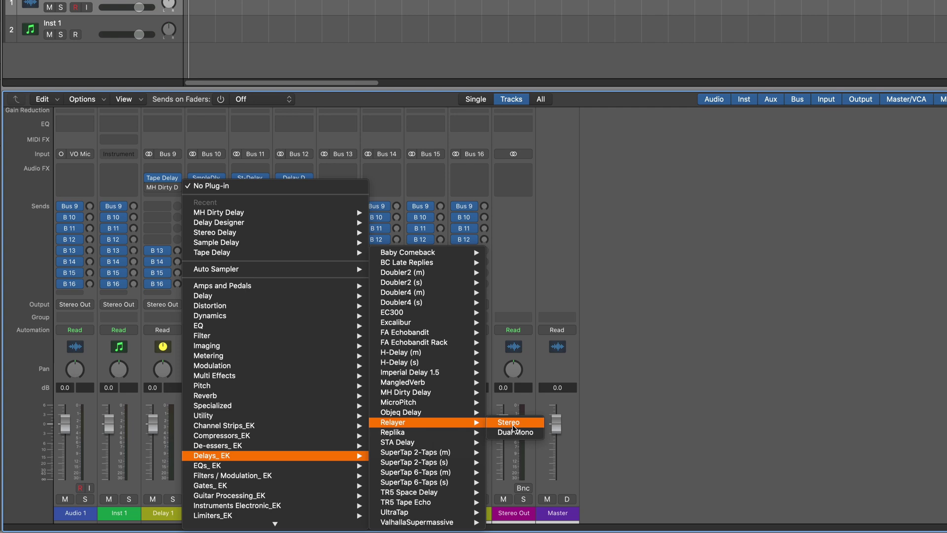
click(234, 122)
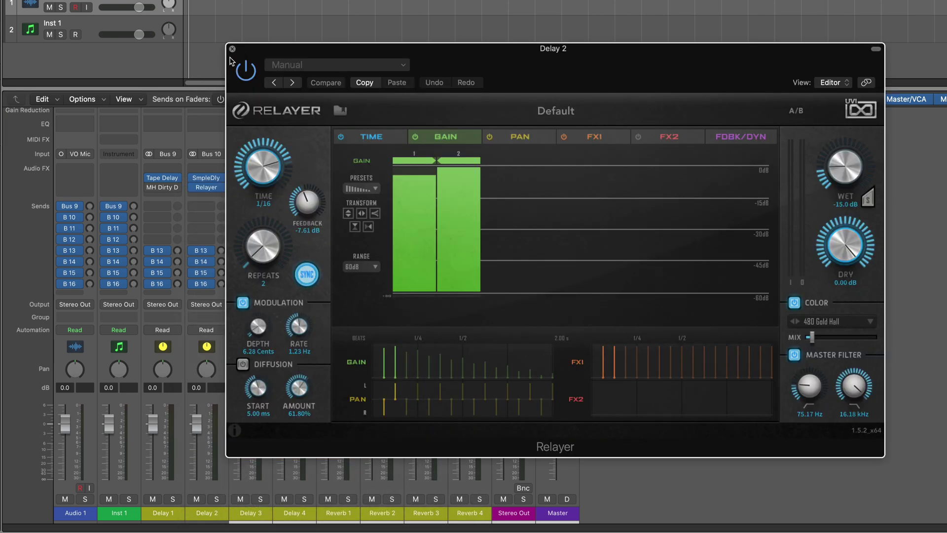
click(232, 49)
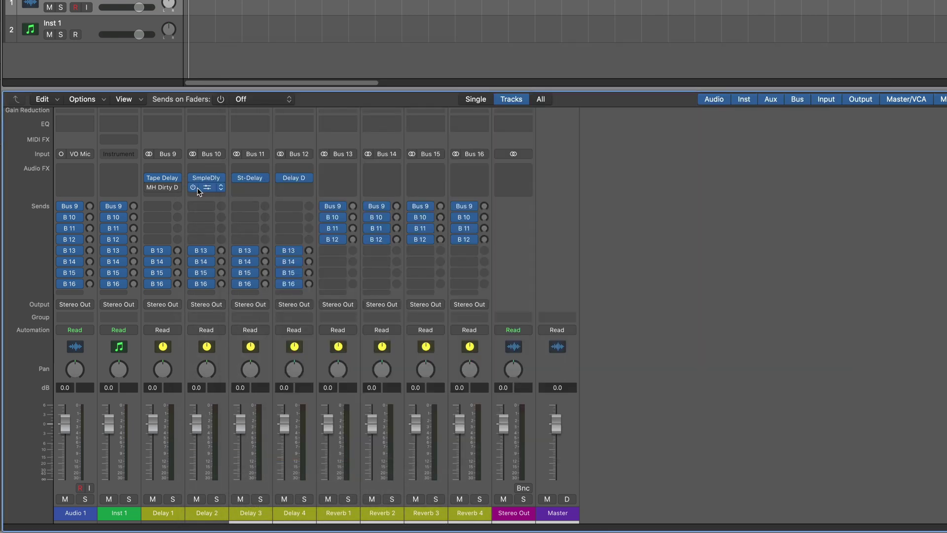
- Stack Imperial Delay on Delay 3 and FA Echobandit from the EK delays on Delay 4
click(249, 188)
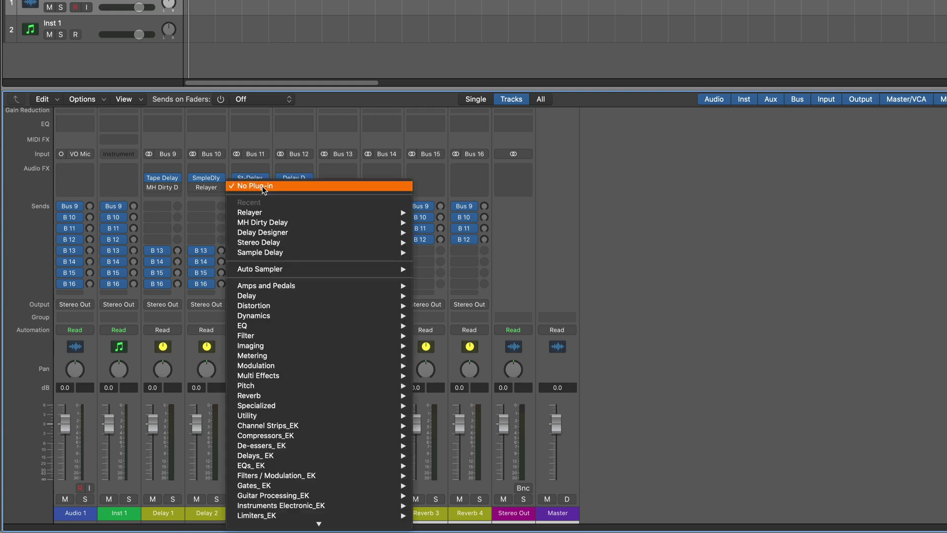
click(621, 374)
click(233, 47)
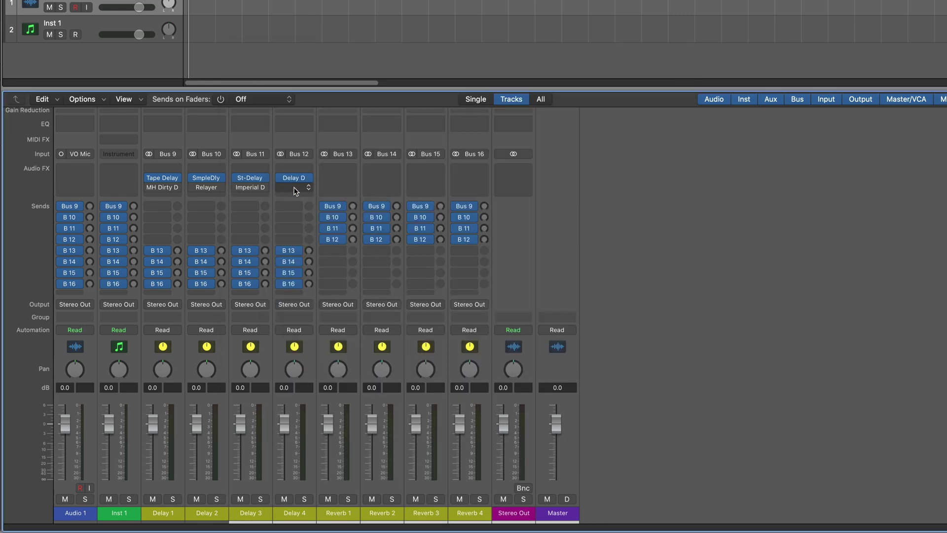
click(294, 188)
click(604, 360)
click(232, 47)
- Insert Space Designer on the Reverb 1 return
click(345, 177)
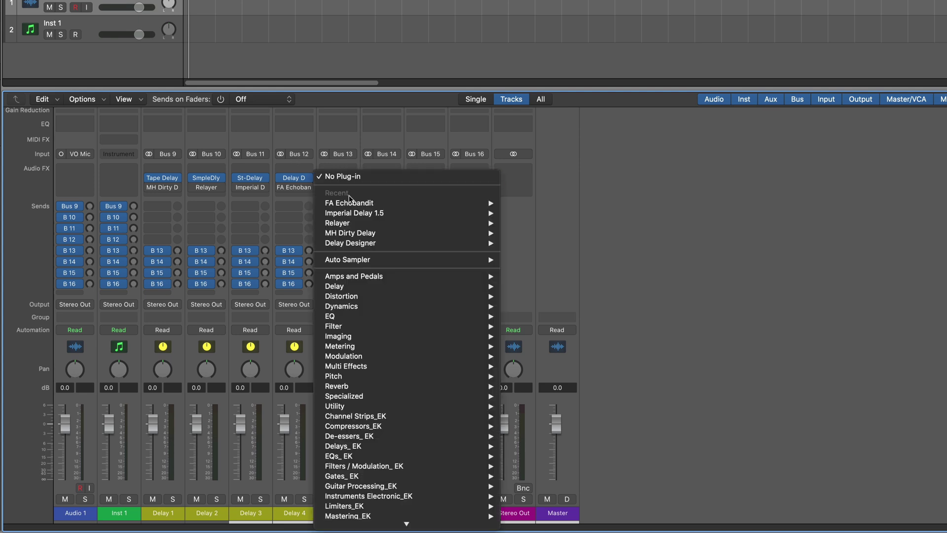
mouse_move(359, 347)
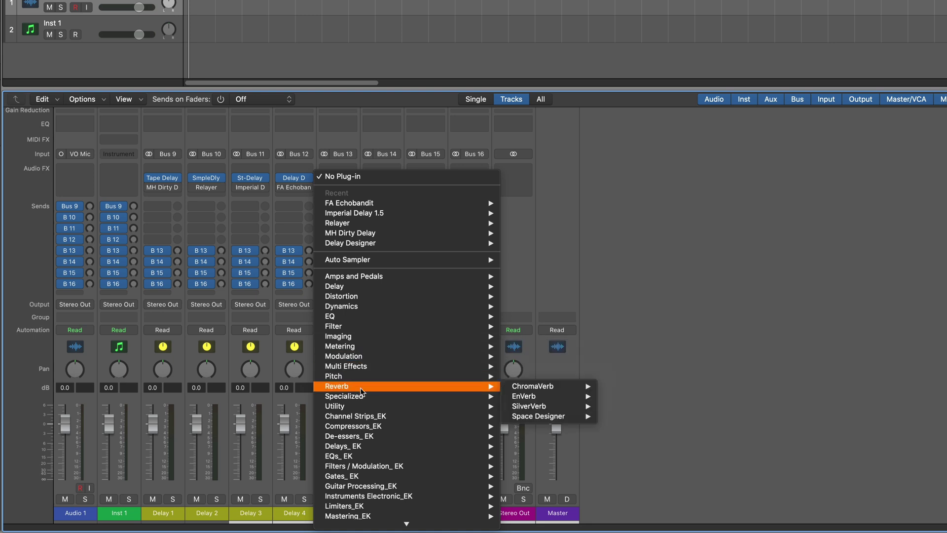
mouse_move(430, 390)
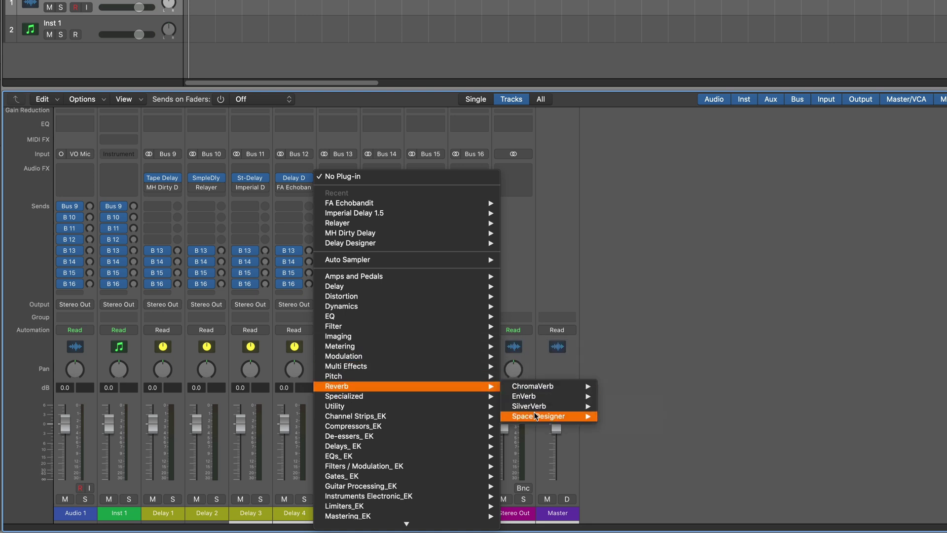
click(409, 125)
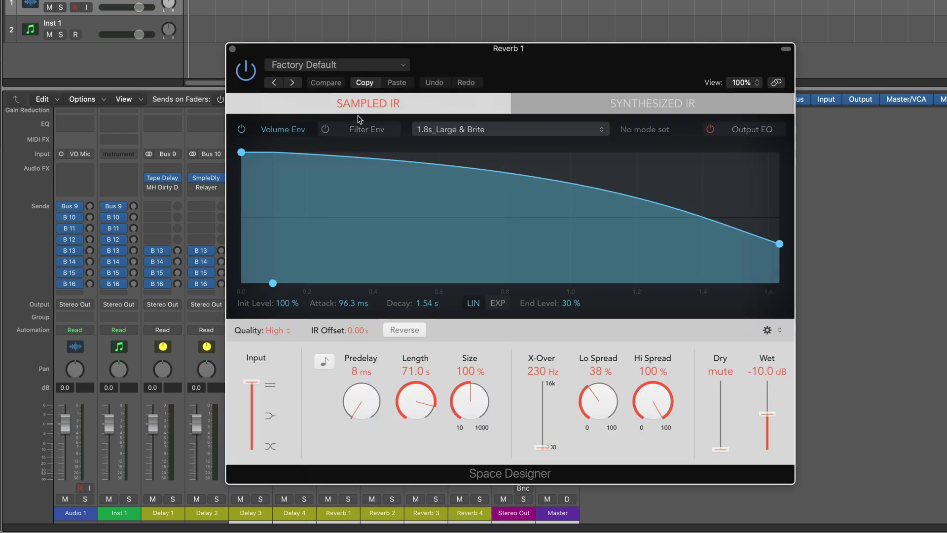
- Load Space Designer's 2.0s Scoring Stage room preset and close the window
click(315, 65)
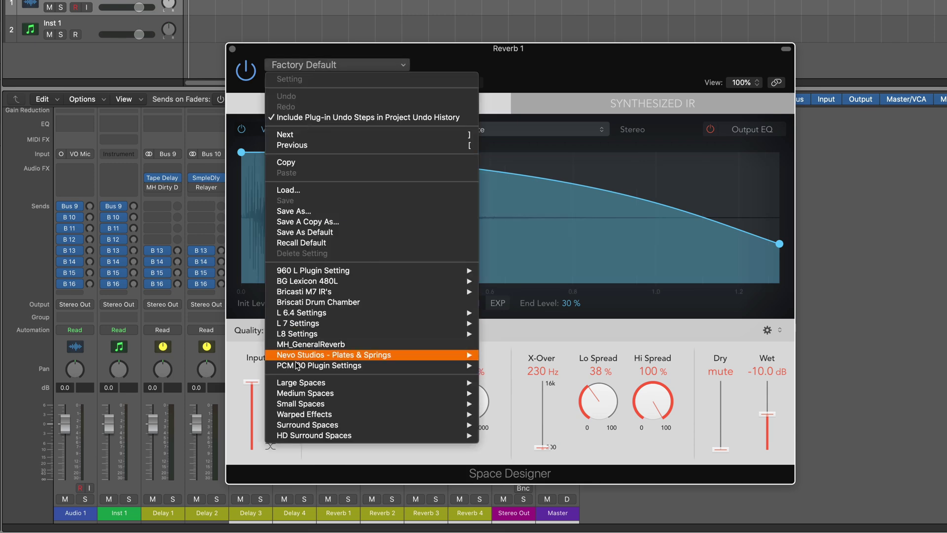
mouse_move(465, 393)
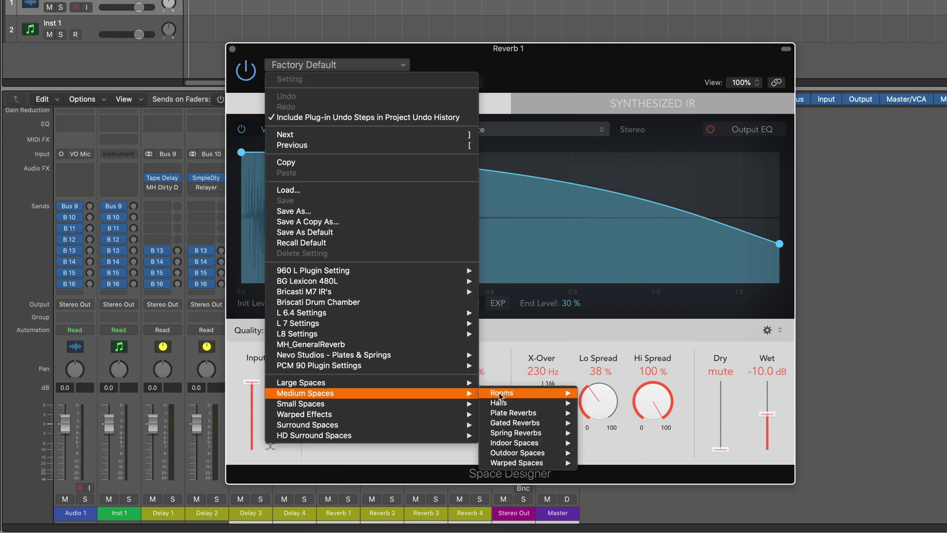
mouse_move(499, 393)
click(612, 393)
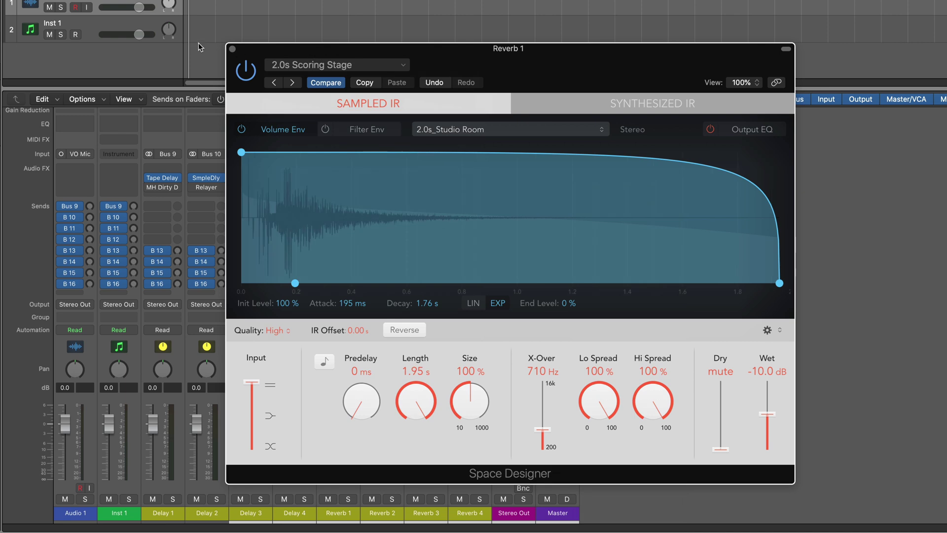
click(233, 49)
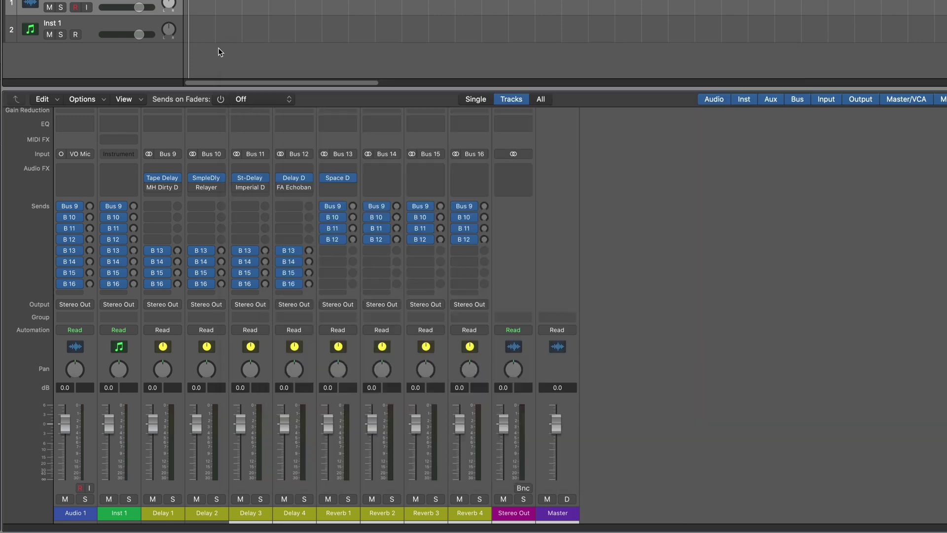
- Insert ChromaVerb on Reverb 2, EnVerb on Reverb 3 and stereo SilverVerb on Reverb 4
click(392, 181)
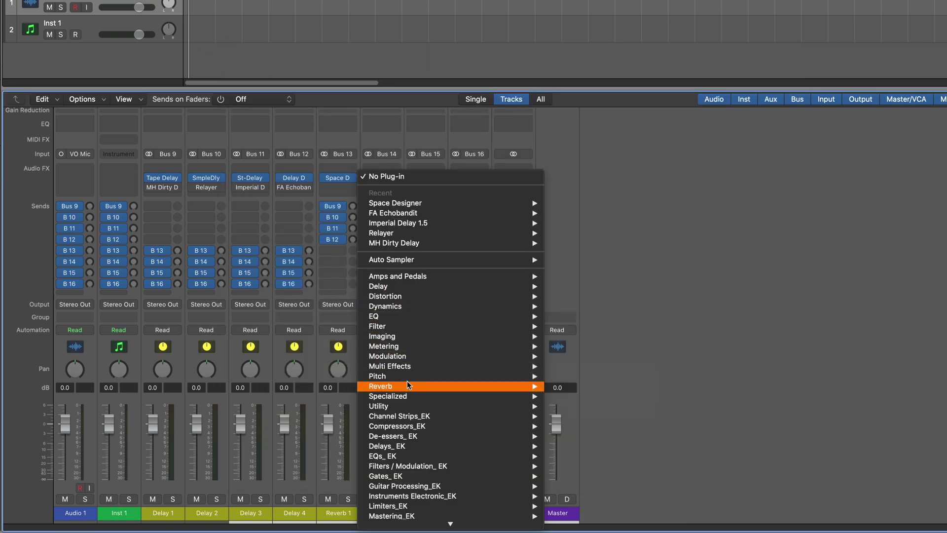
mouse_move(436, 388)
click(661, 387)
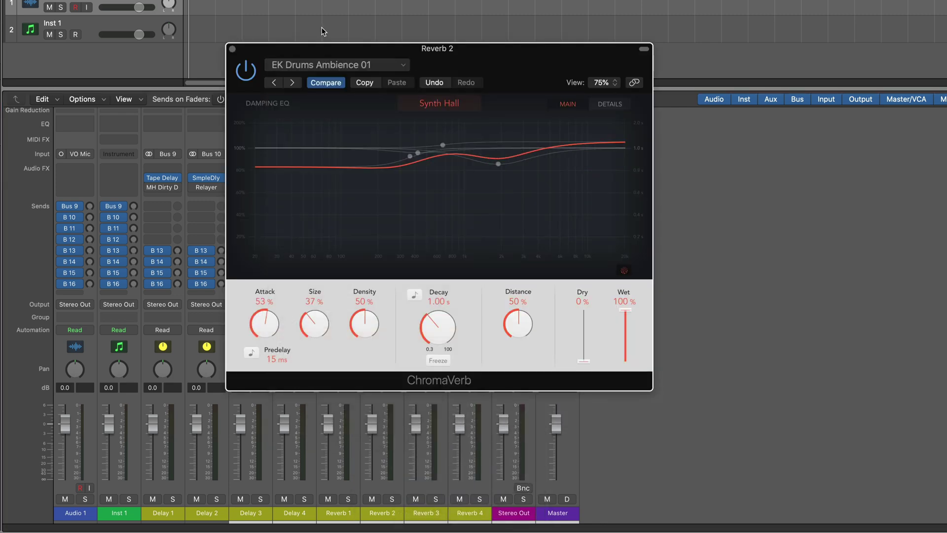
click(235, 48)
click(423, 179)
click(710, 396)
click(468, 179)
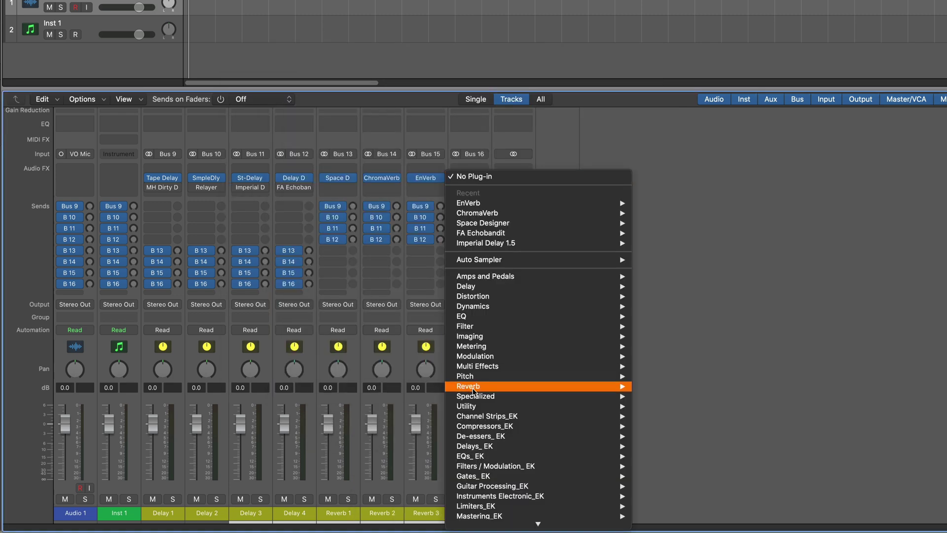
mouse_move(489, 386)
mouse_move(691, 406)
click(740, 407)
click(232, 50)
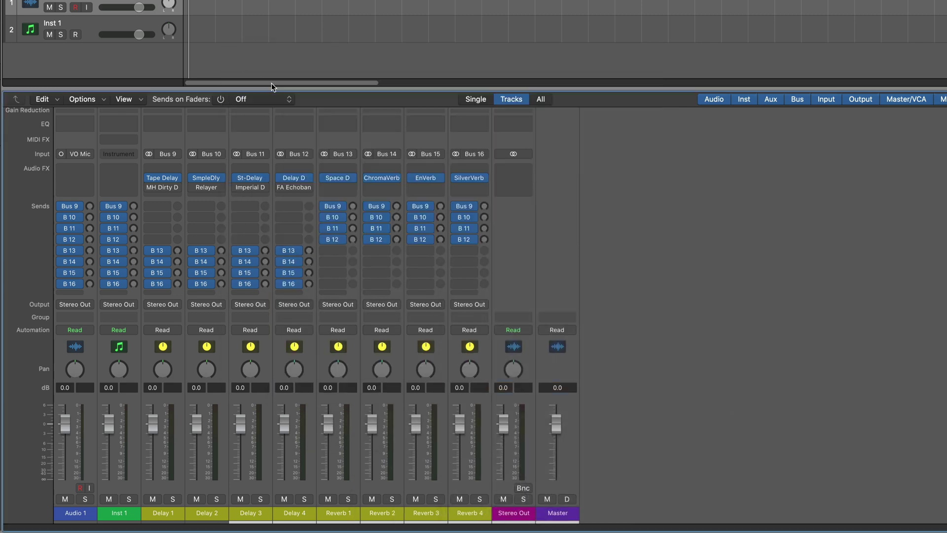
- Add Blackhole, R4, TSAR-1 Reverb and UltraReverb in the second slots of Reverb 1–4
click(345, 187)
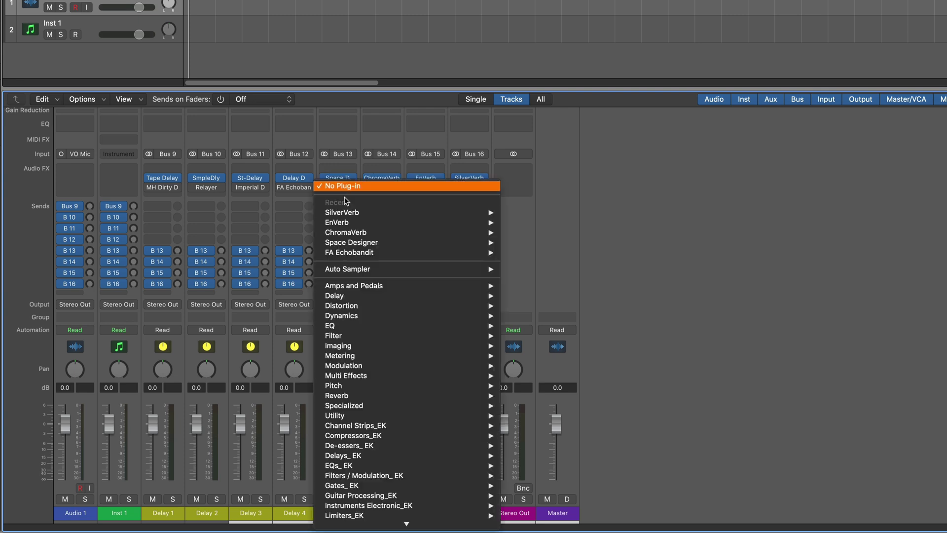
mouse_move(365, 455)
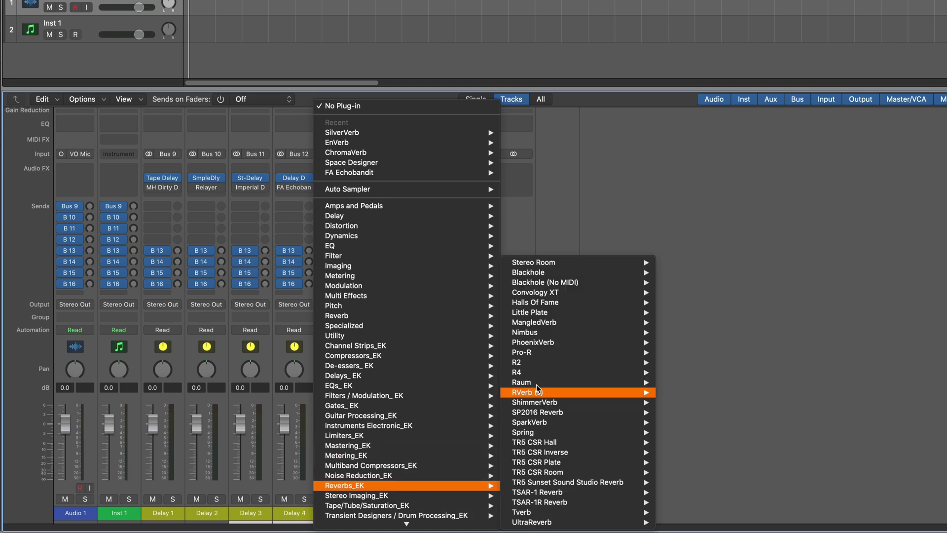
click(606, 390)
click(382, 188)
click(715, 372)
click(232, 50)
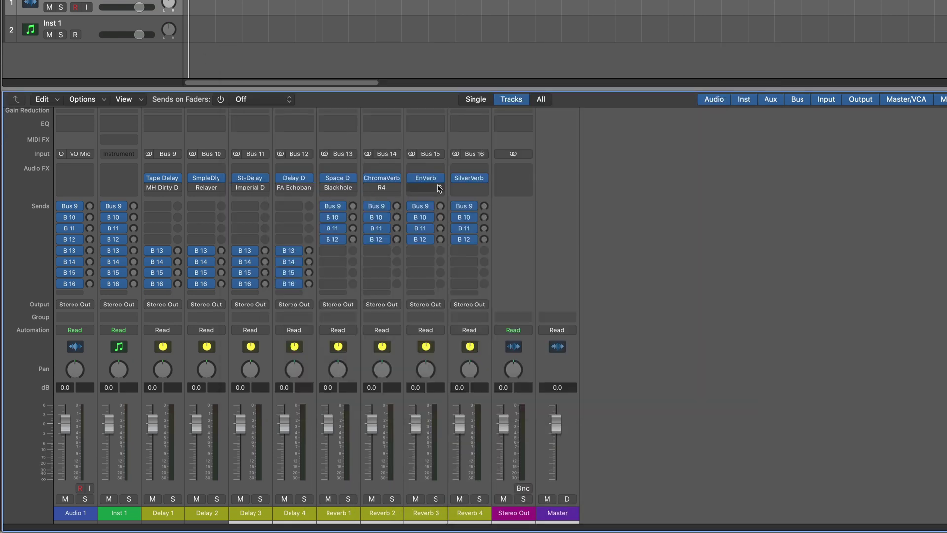
click(425, 188)
mouse_move(494, 456)
click(760, 492)
click(477, 187)
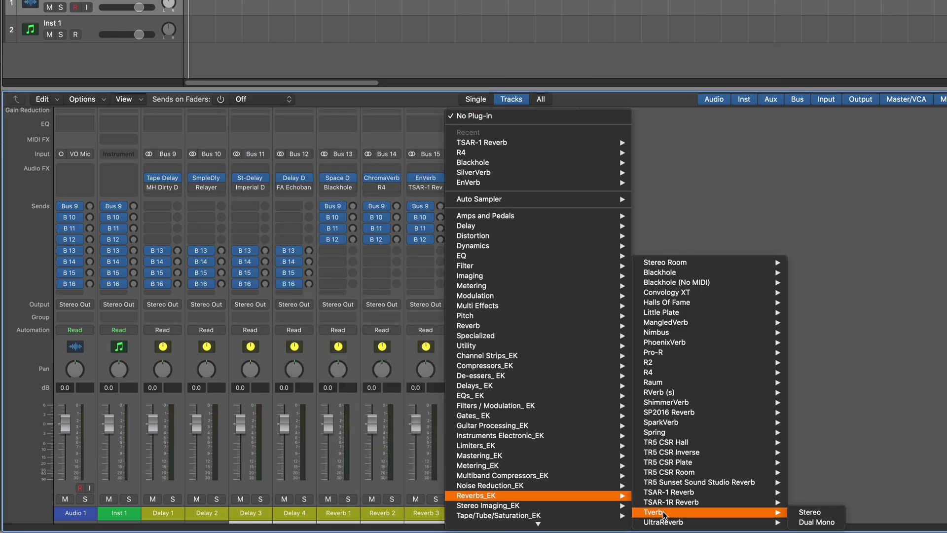
click(876, 508)
click(233, 49)
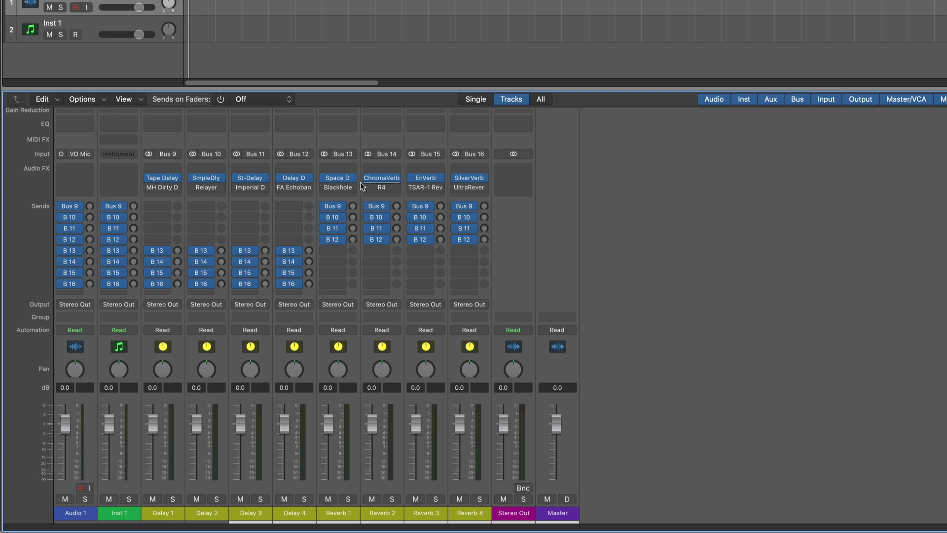
- Select the Delay 1–Reverb 4 strips and insert a bypassed stereo Channel EQ on them
drag(164, 515, 469, 513)
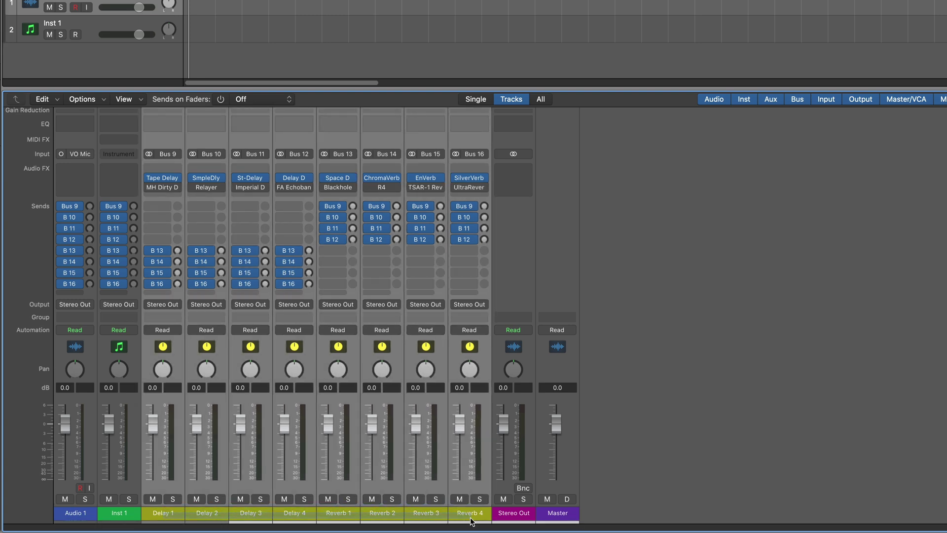
click(176, 168)
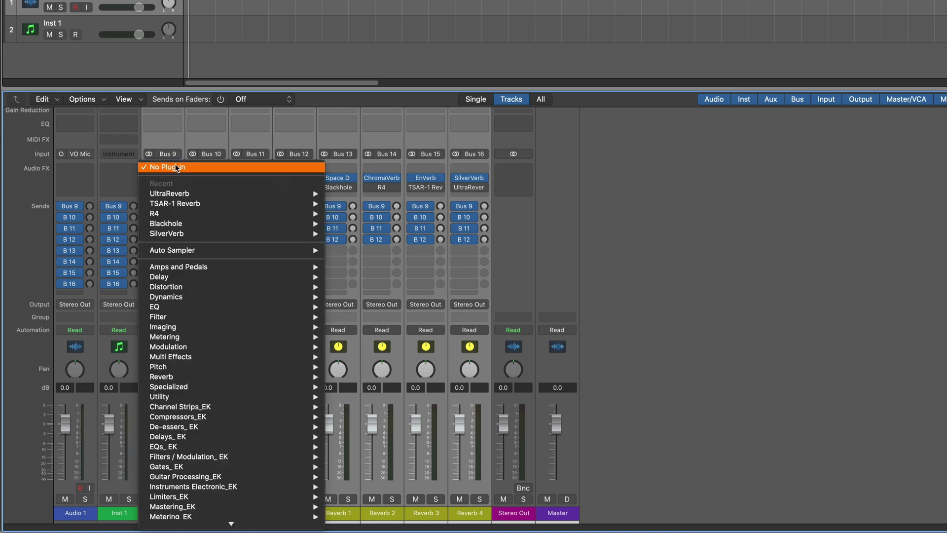
mouse_move(189, 309)
mouse_move(424, 307)
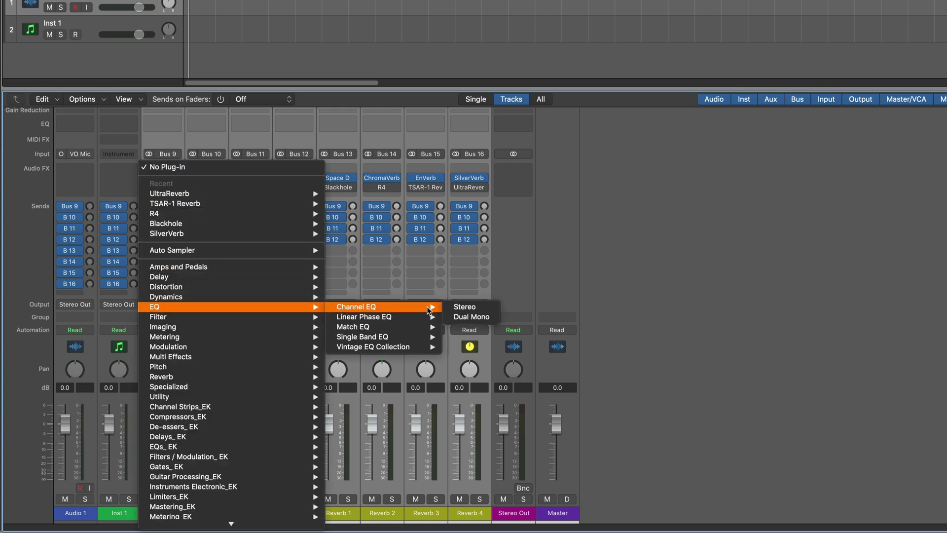
click(464, 307)
click(235, 52)
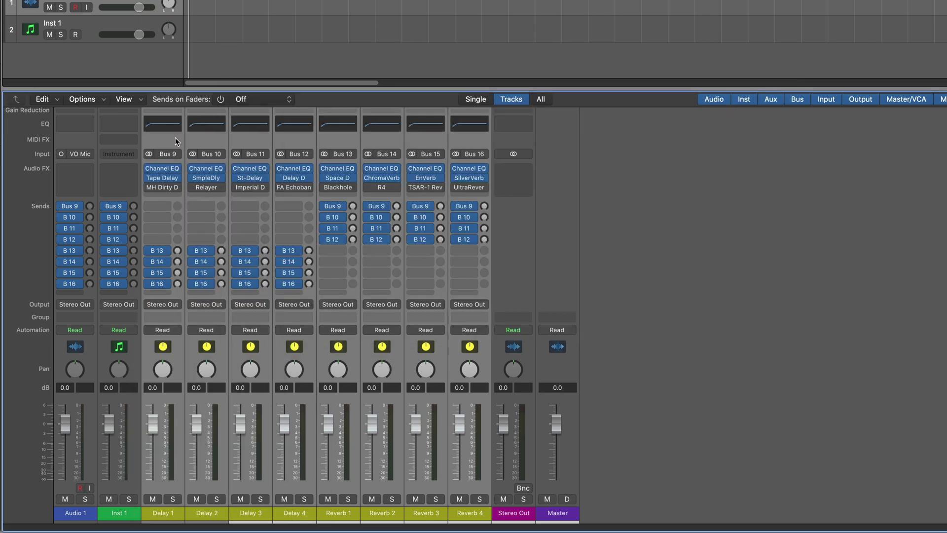
click(148, 169)
- Insert a stereo Compressor in the next slot of all eight selected returns
click(165, 194)
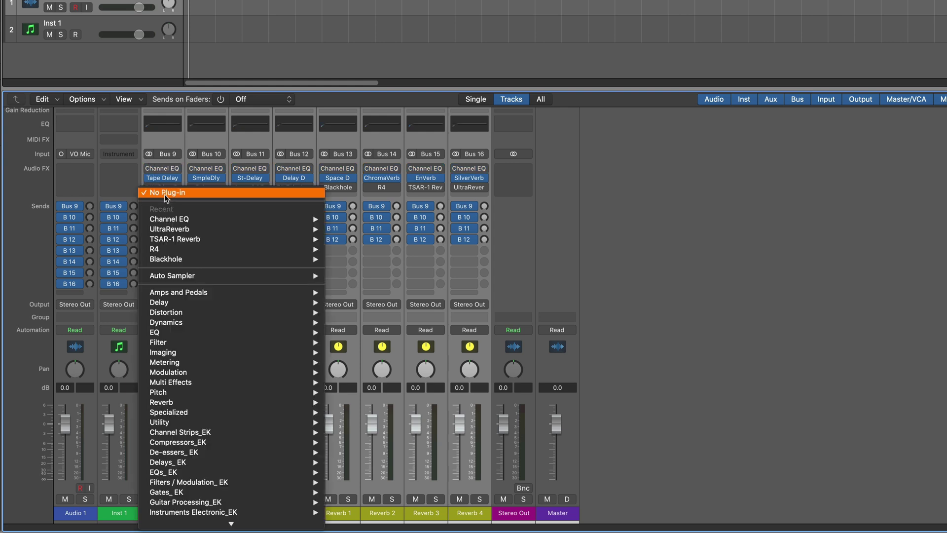
mouse_move(166, 413)
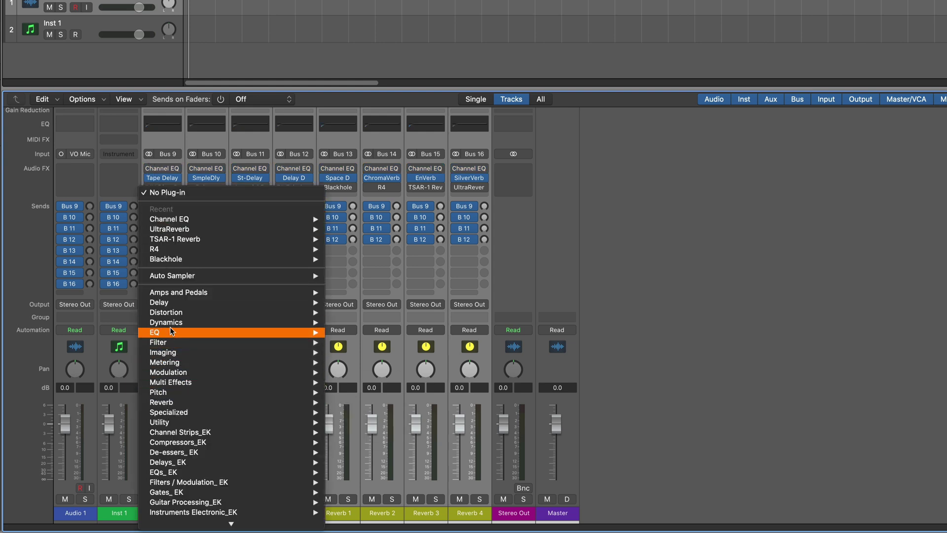
mouse_move(178, 323)
mouse_move(345, 330)
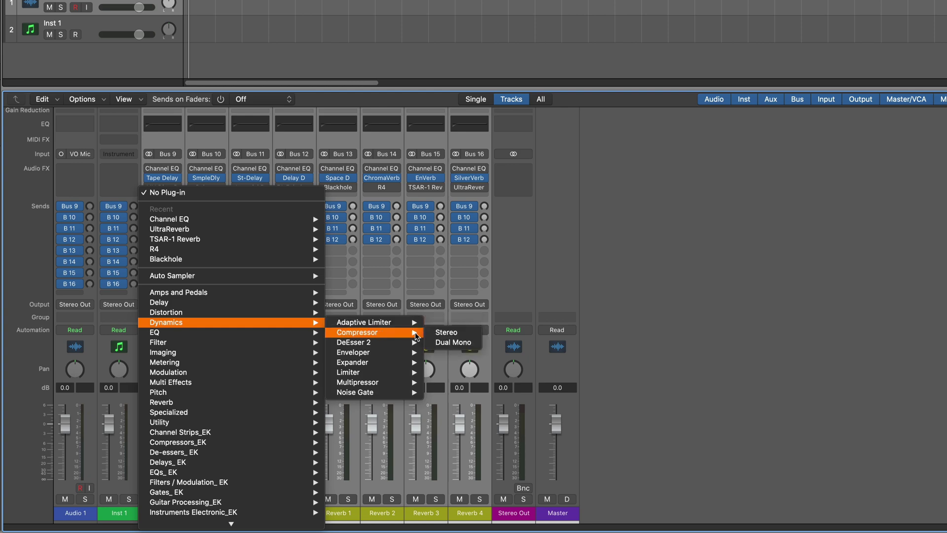
click(450, 332)
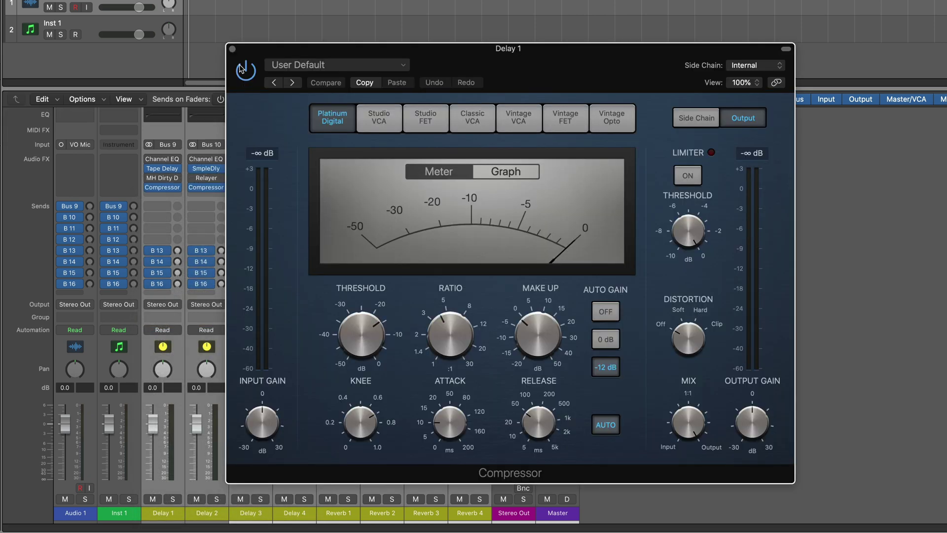
click(233, 49)
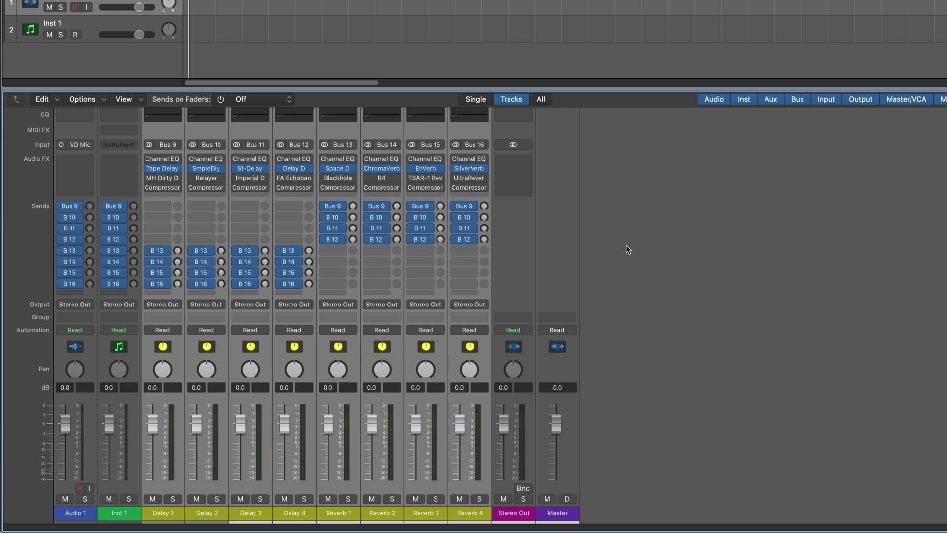
- Duplicate the Audio 1 track, then duplicate Inst 1 twice to create Inst 2–4
click(75, 1)
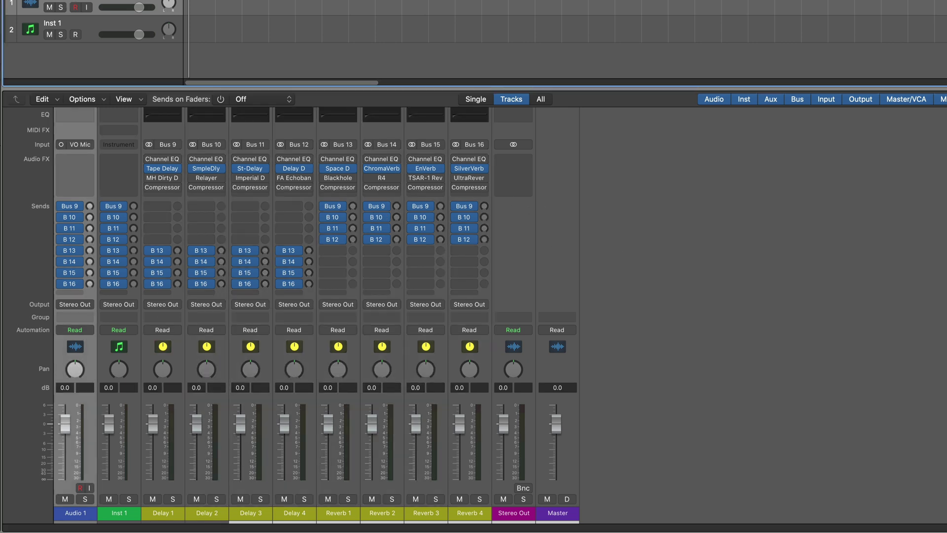
key(super+d)
key(super+d)
key(super+d)
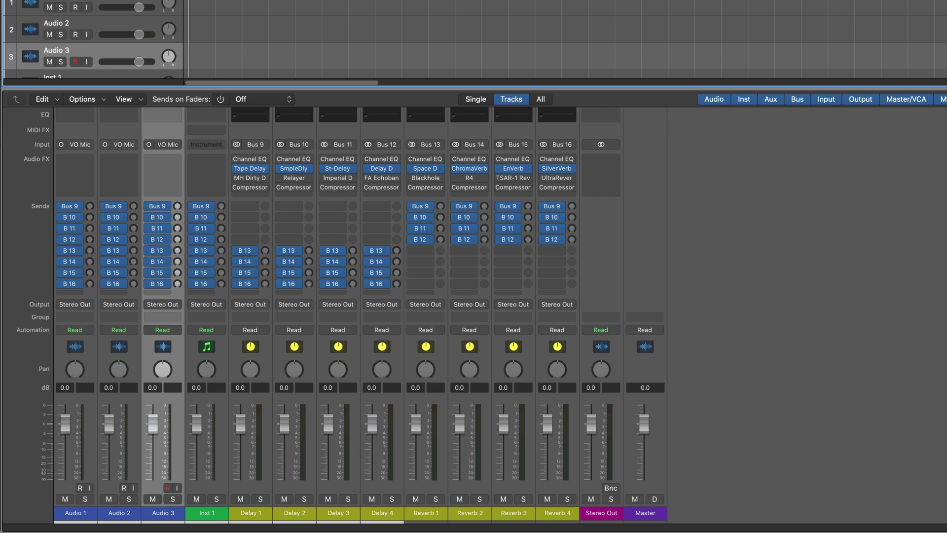
scroll(74, 23, down, 2)
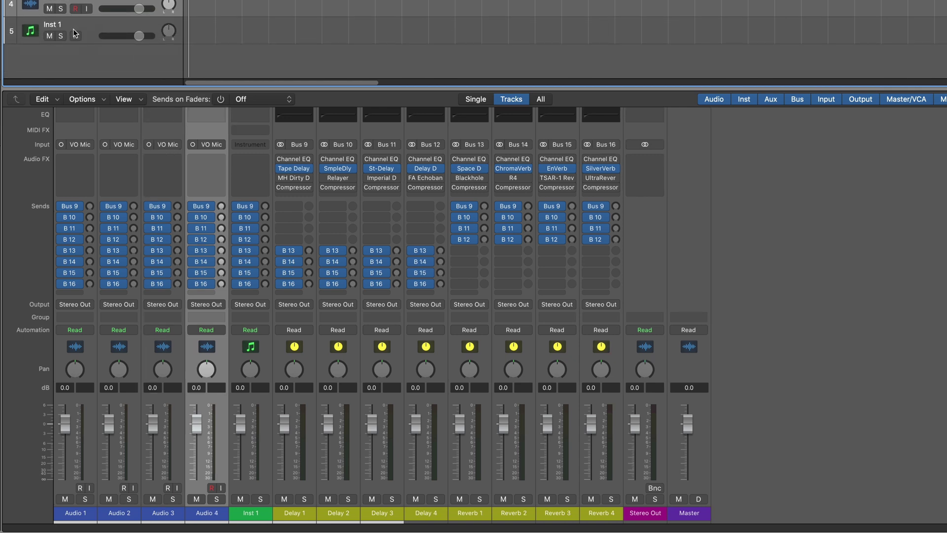
click(74, 22)
key(super+d)
key(super+d)
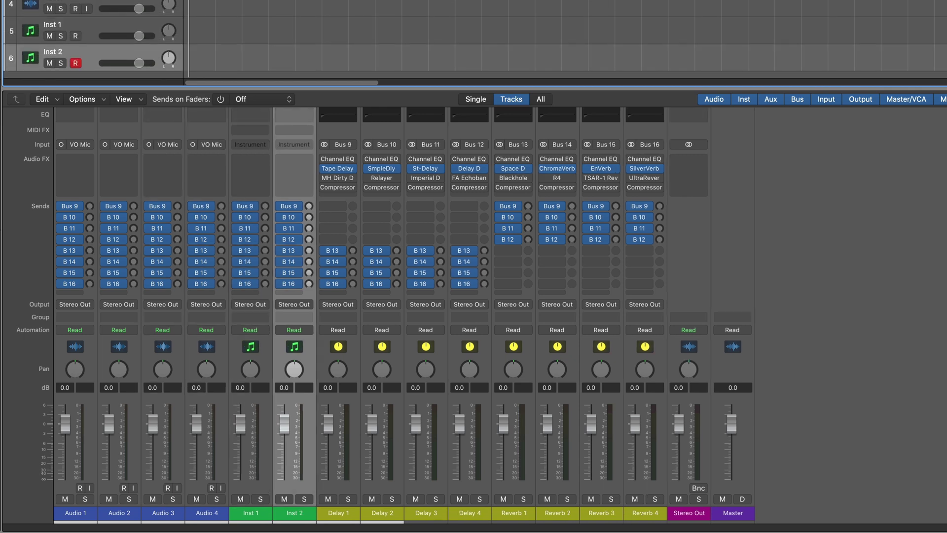
key(super+d)
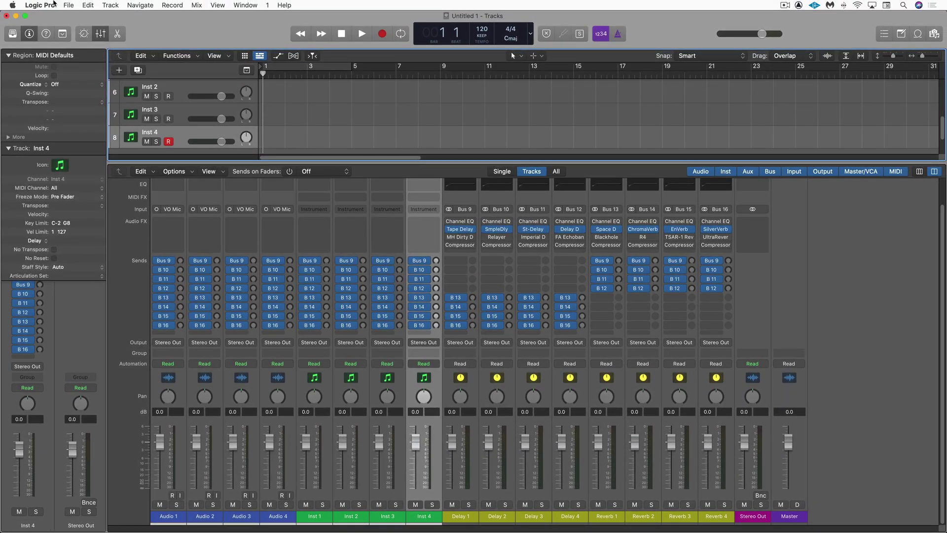
- Begin saving as a template in the Project Templates folder, then cancel it
click(68, 5)
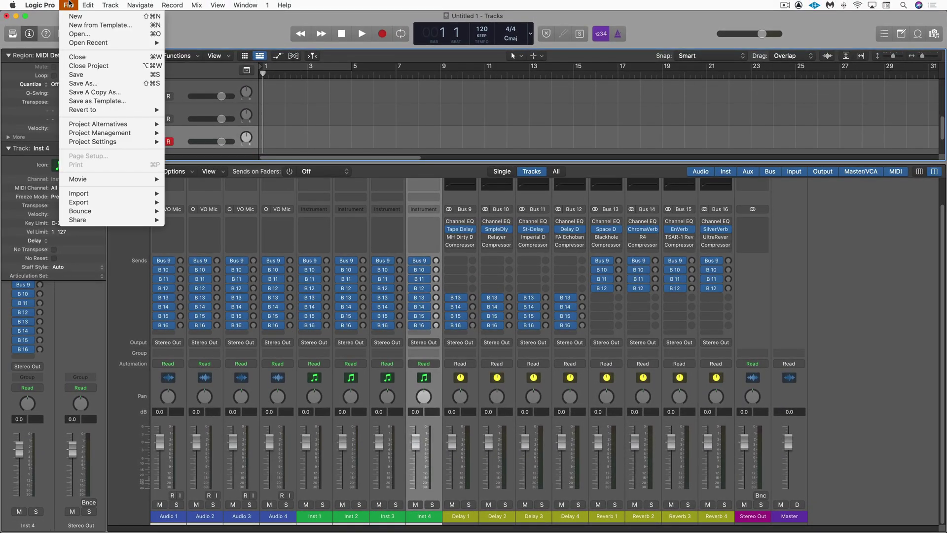
click(103, 101)
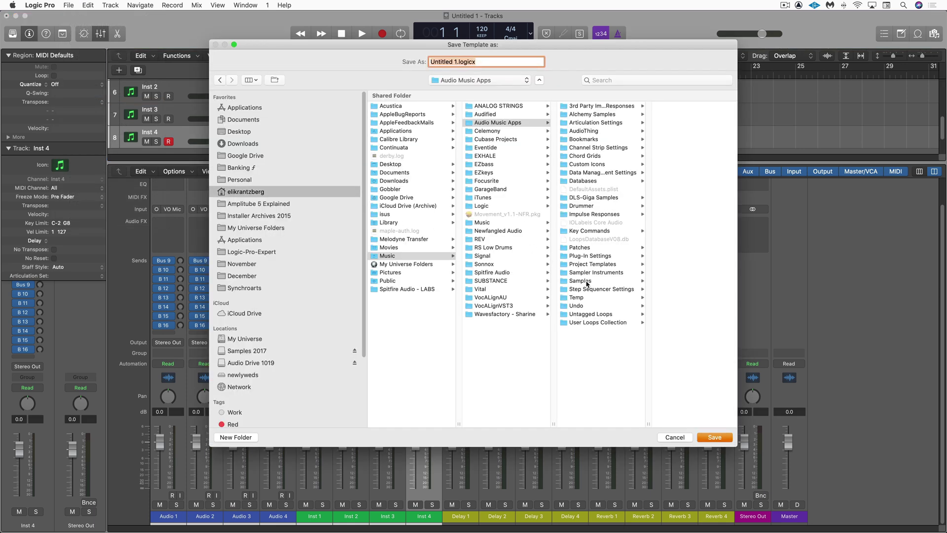
click(595, 264)
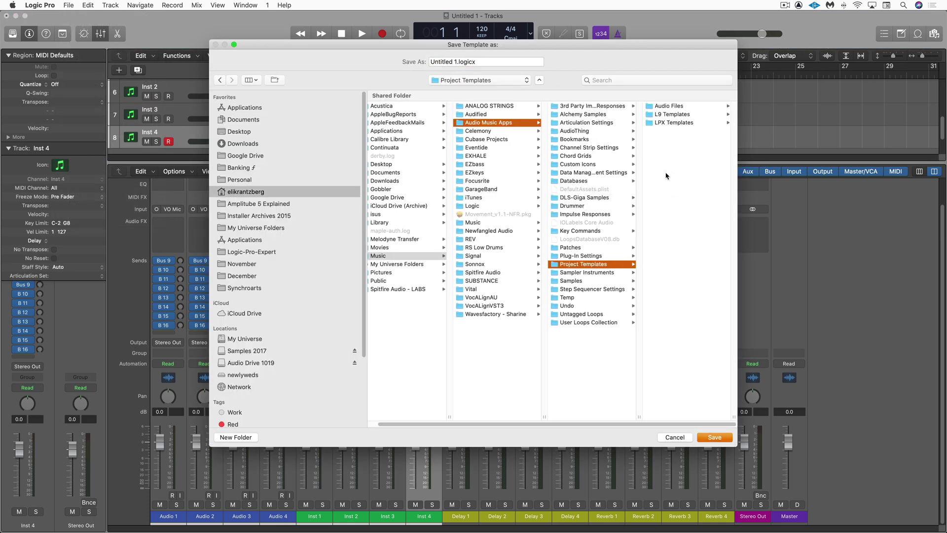
click(679, 438)
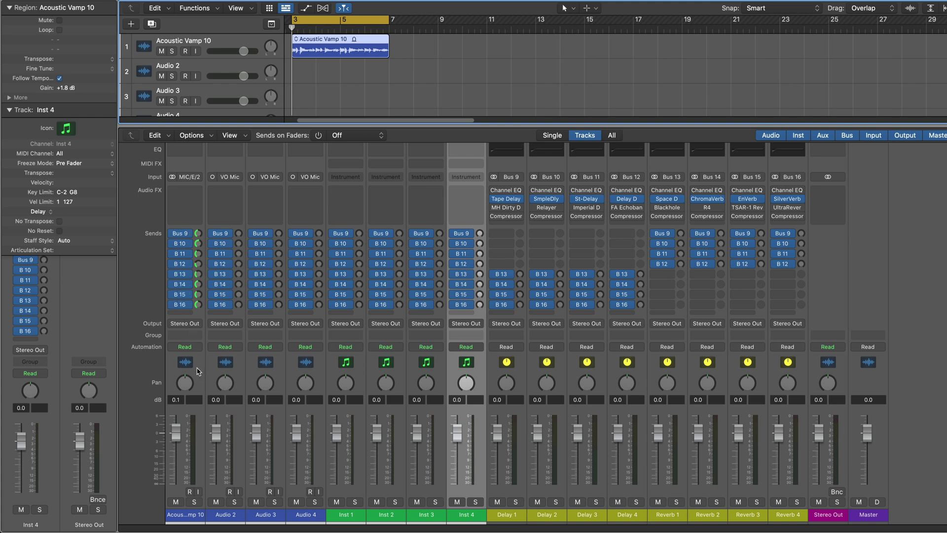
- Play the guitar loop, bypass all its sends, then re-enable the Bus 9 and Bus 10 sends
key(space)
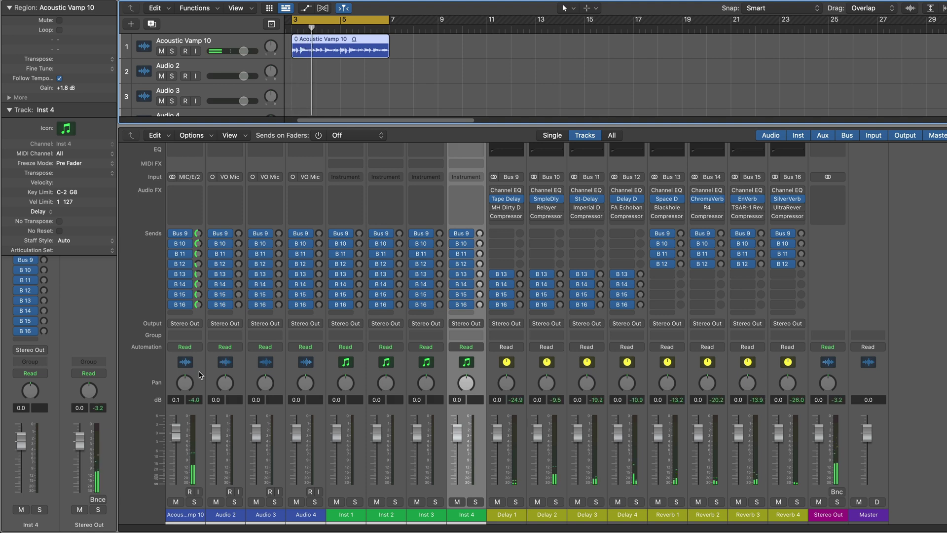
alt+click(172, 233)
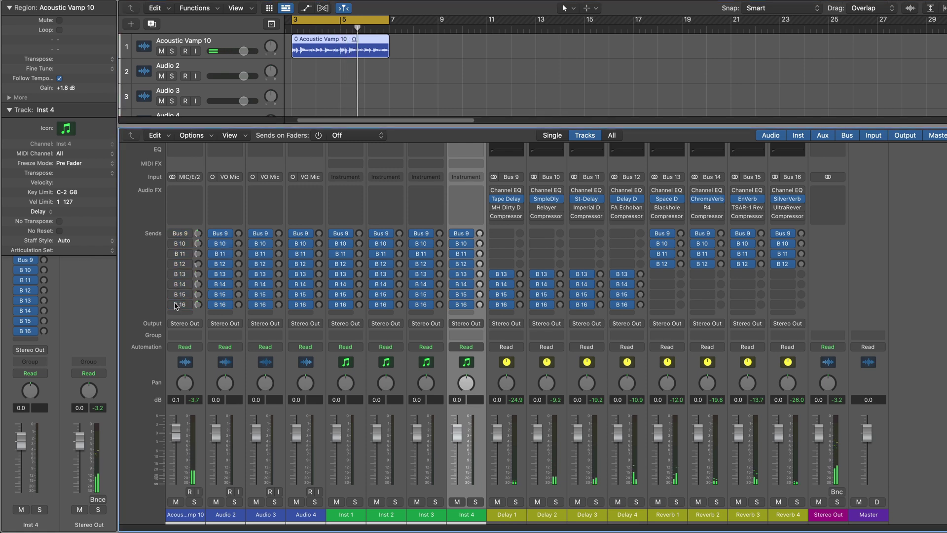
click(173, 234)
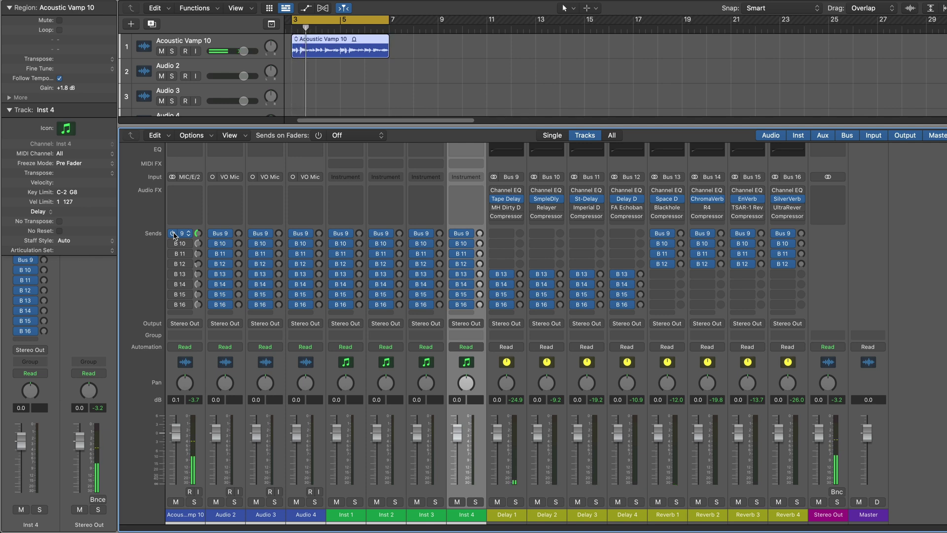
click(518, 507)
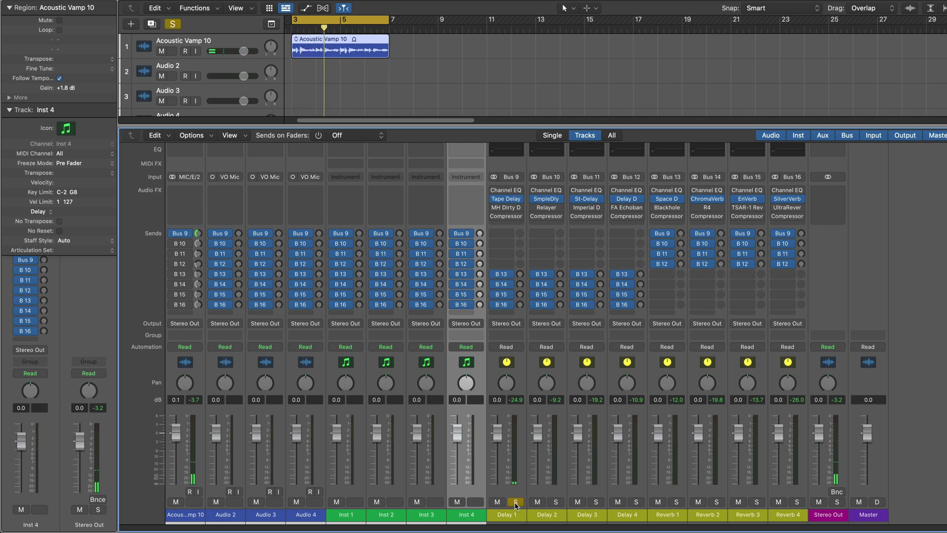
click(172, 244)
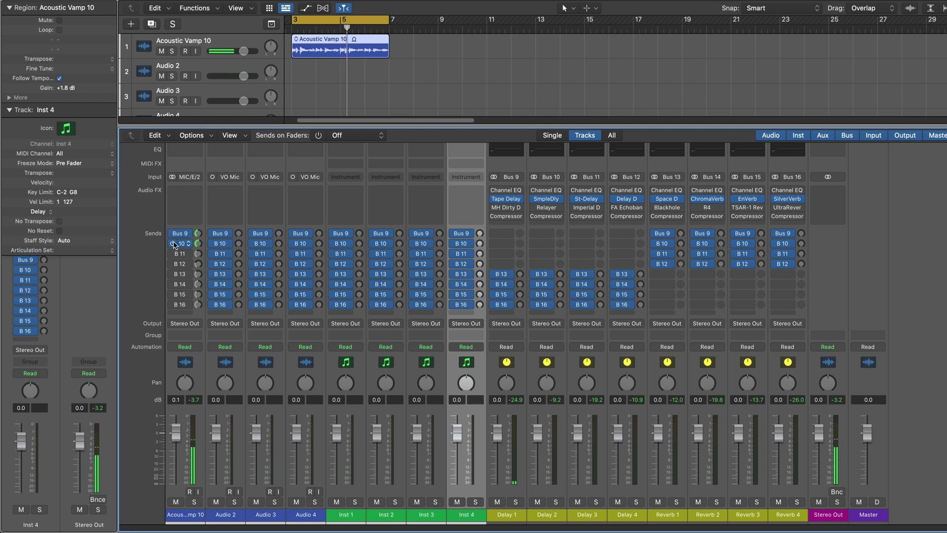
- Check Delay 2's Sample Delay and Delay 4's Delay Designer, and enable the Bus 11 send
click(547, 200)
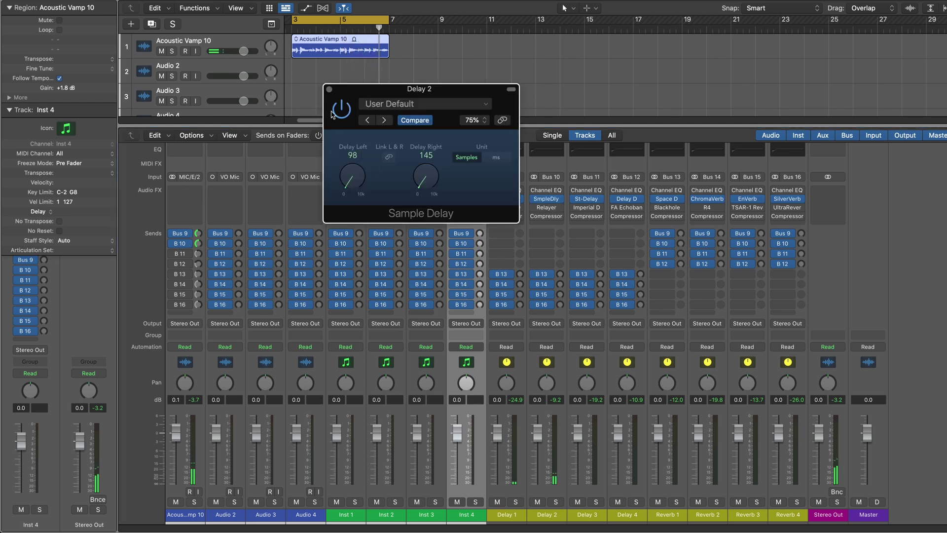
click(330, 91)
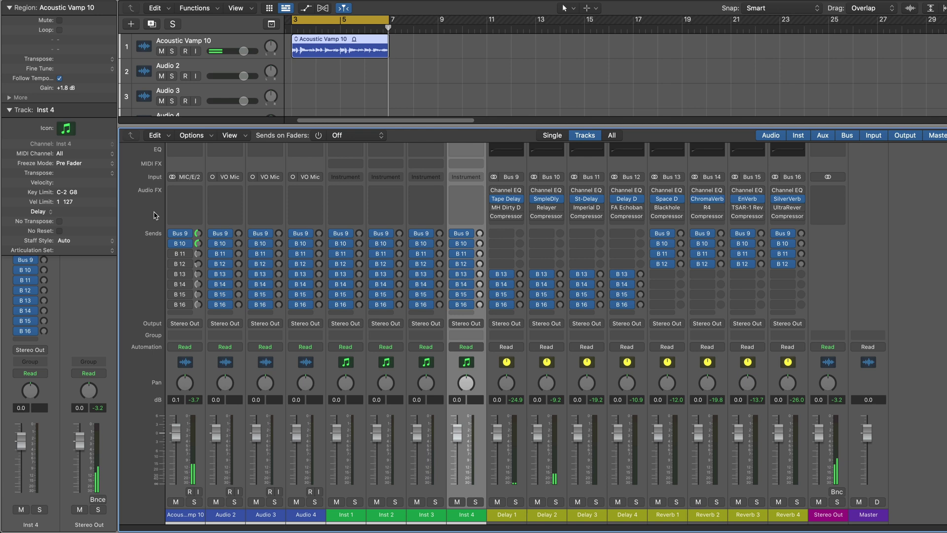
click(173, 254)
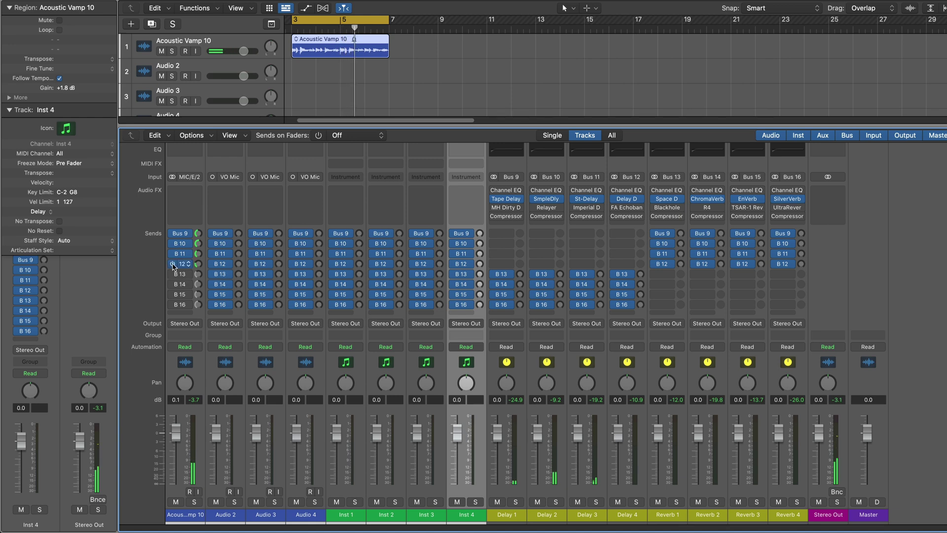
click(629, 200)
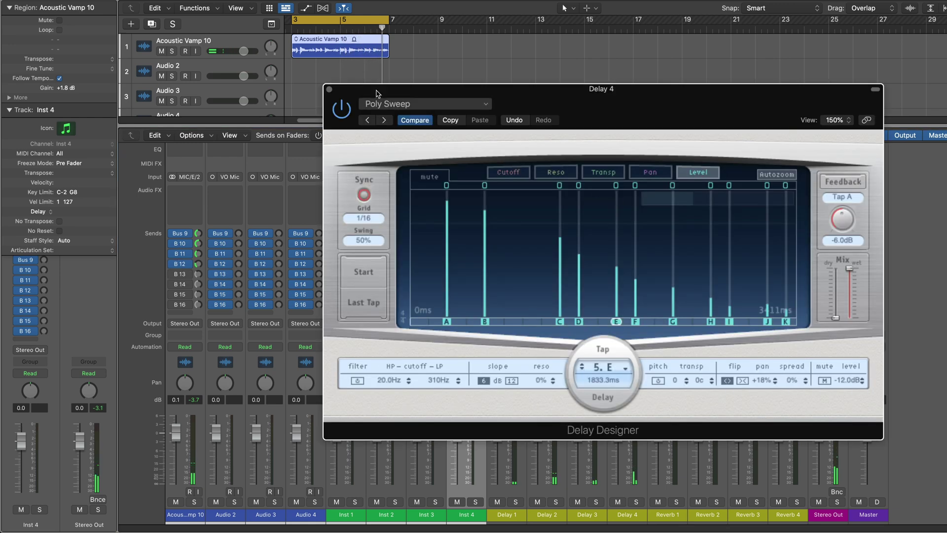
click(336, 87)
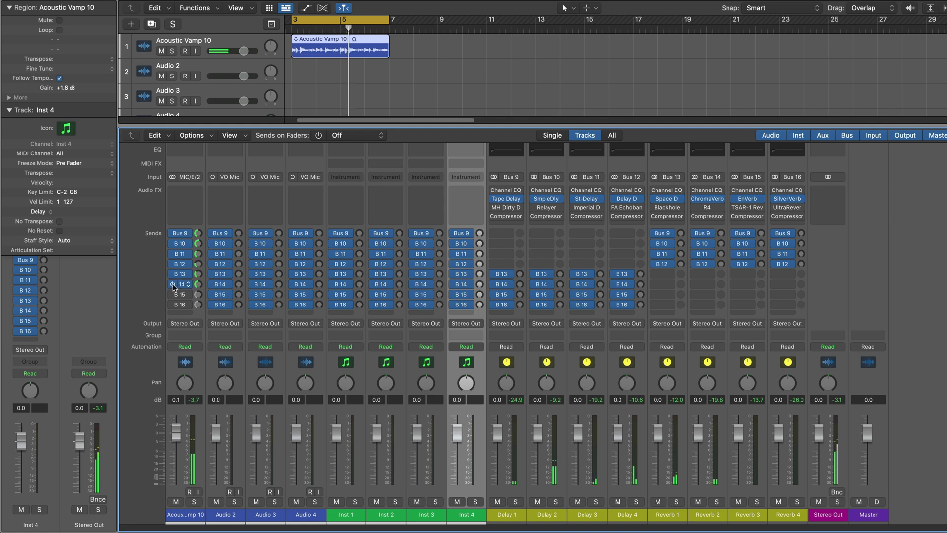
- Bypass the guitar's Bus 9–12 delay sends and turn on its Bus 15 and 16 reverb sends
click(173, 234)
click(172, 243)
click(172, 253)
click(172, 264)
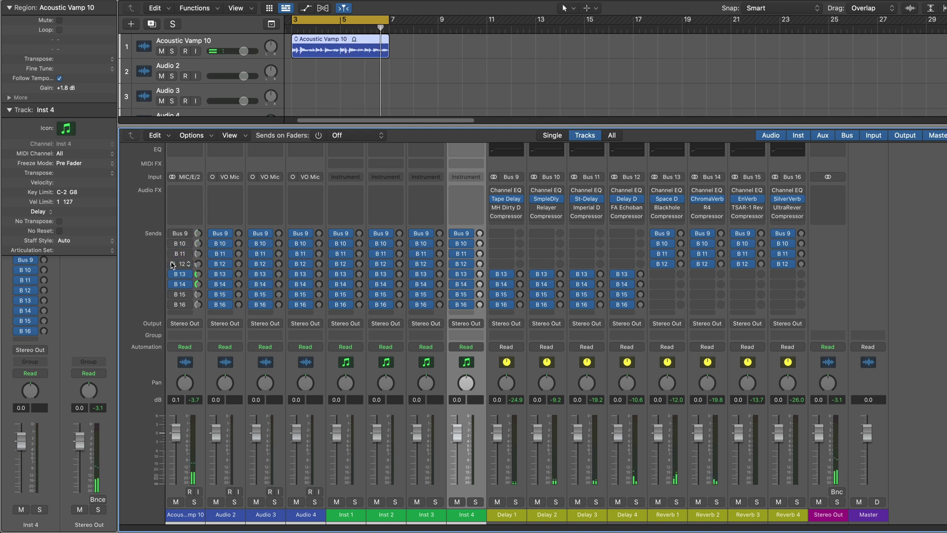
click(172, 295)
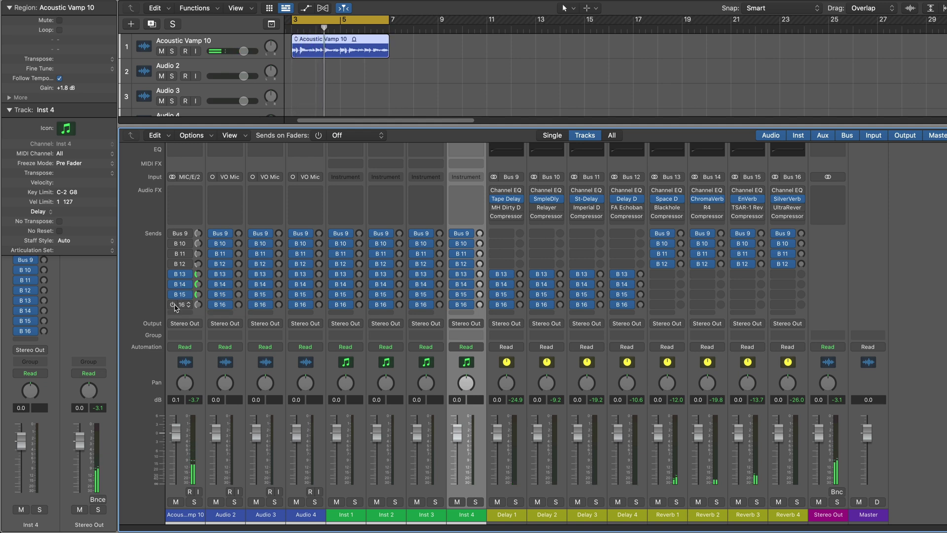
click(173, 305)
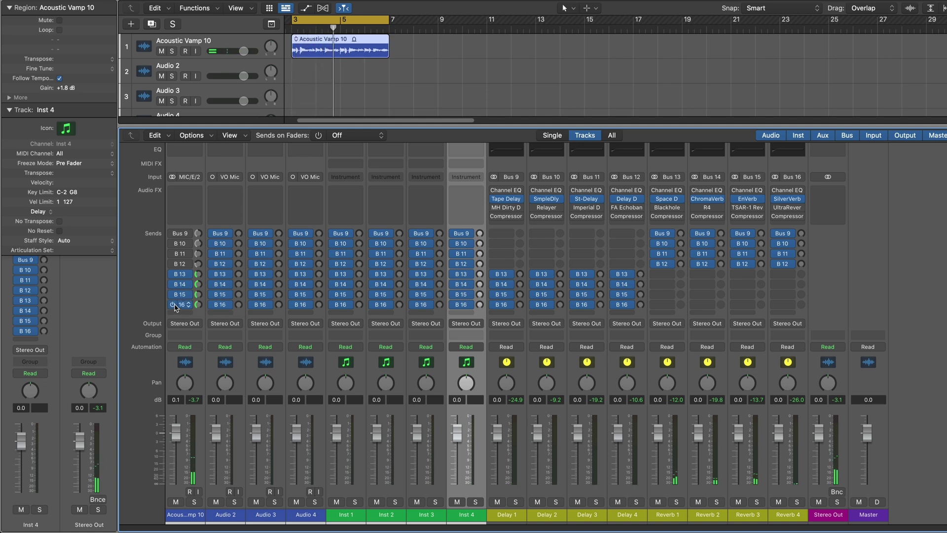
- Re-enable the Bus 9–12 delay sends, then bypass all eight guitar sends
click(173, 244)
click(172, 233)
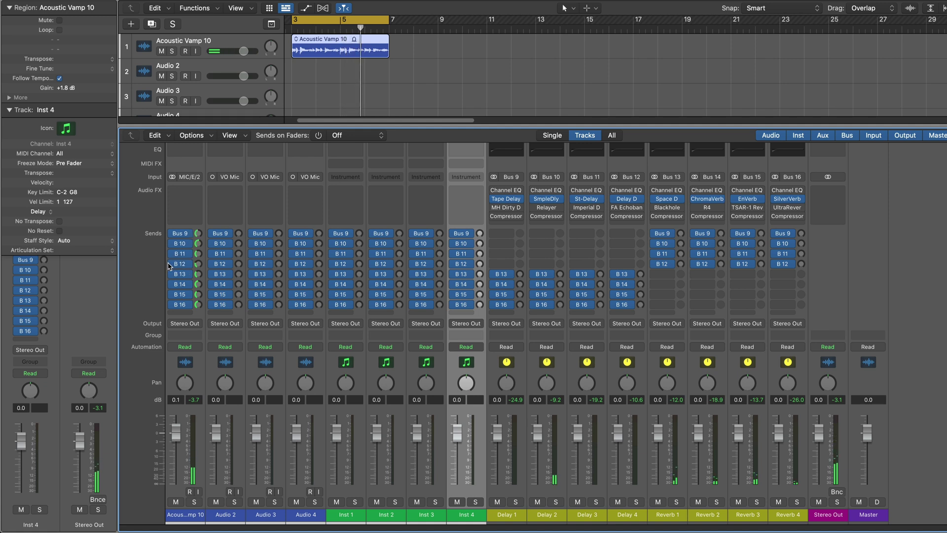
click(173, 253)
click(171, 264)
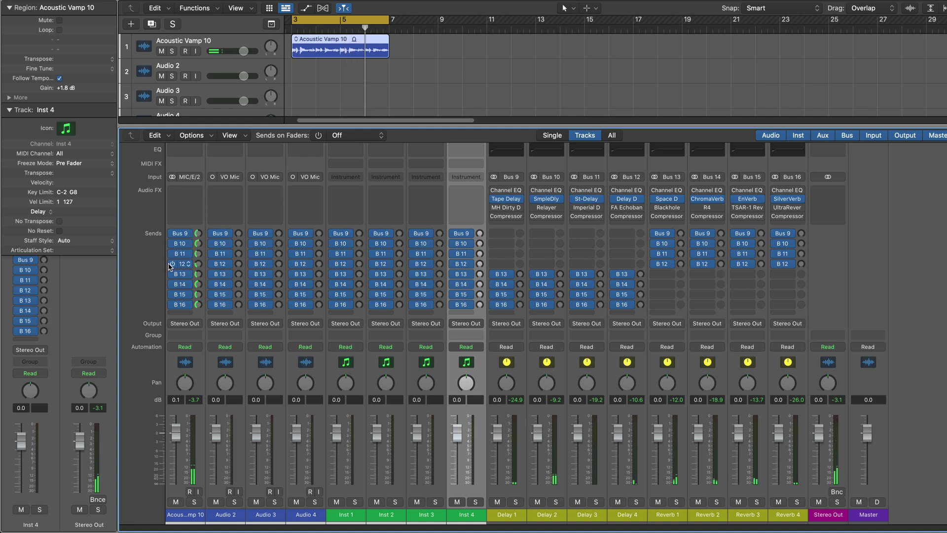
alt+click(172, 234)
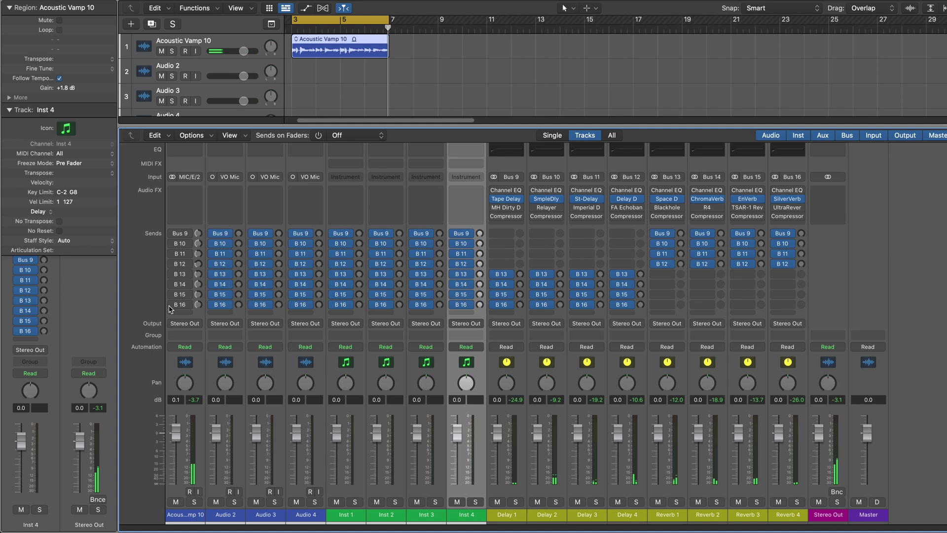
- Re-enable all guitar sends, bypass the Bus 13–16 reverb sends, and start playback
alt+click(172, 234)
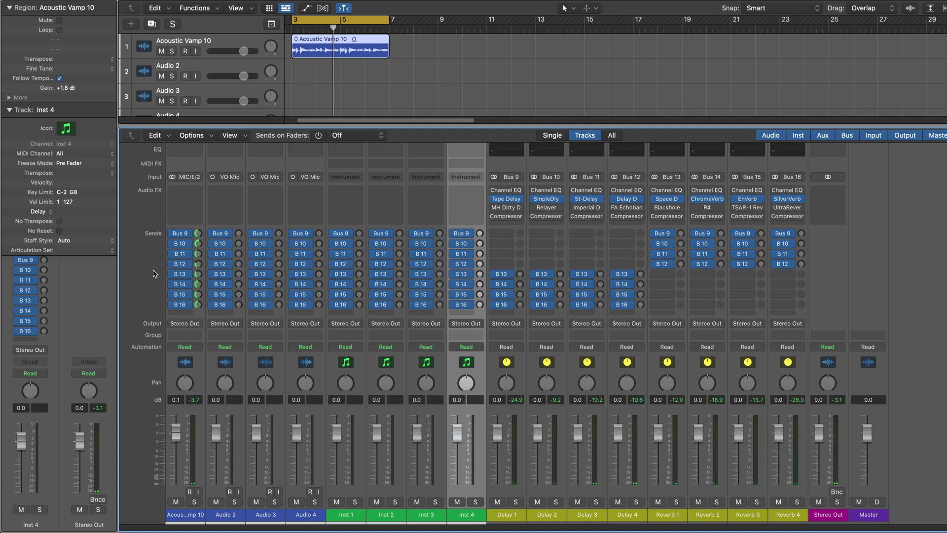
drag(169, 276, 171, 310)
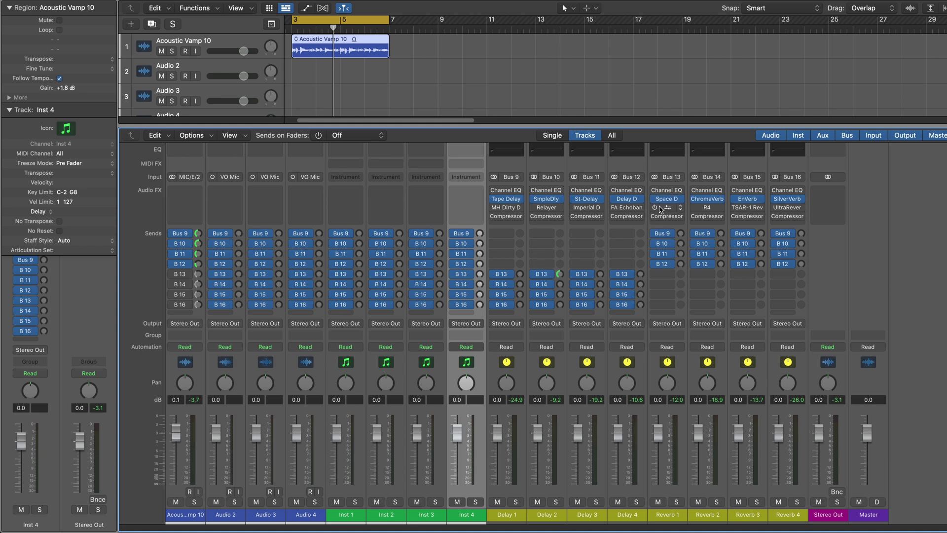
key(space)
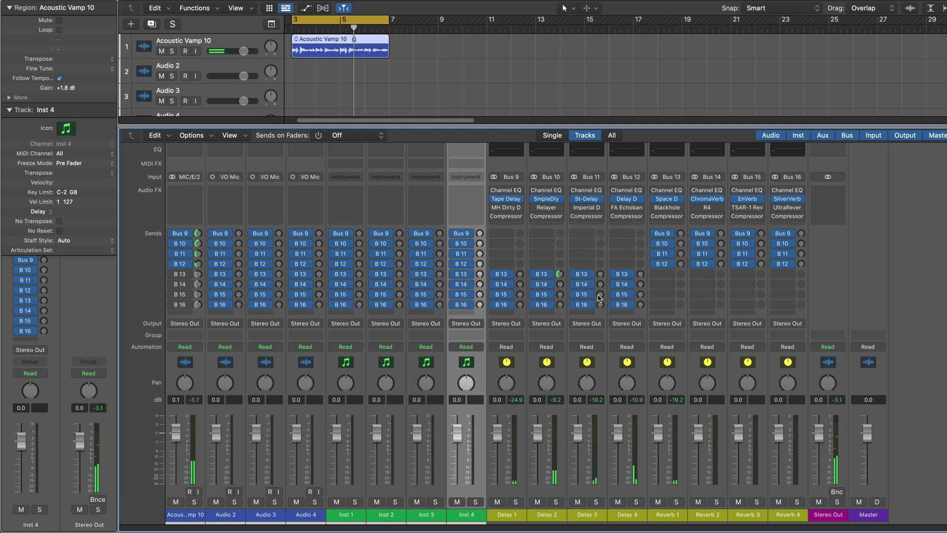
- Set Delay 3's Bus 15 send to -4.5 dB, Delay 4's Bus 14 to -15.8 dB, guitar's Bus 13 to about -14 dB
mouse_move(599, 296)
drag(599, 296, 599, 267)
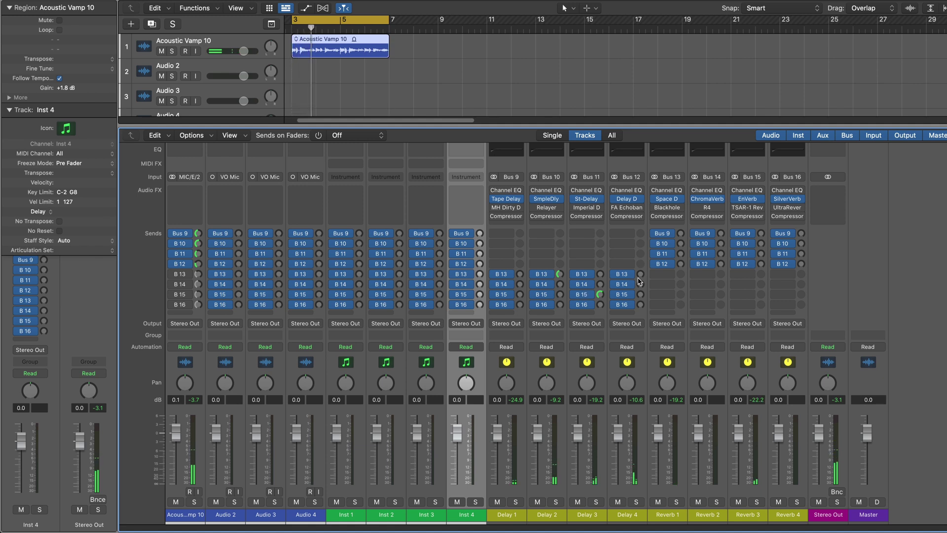
drag(640, 284, 640, 279)
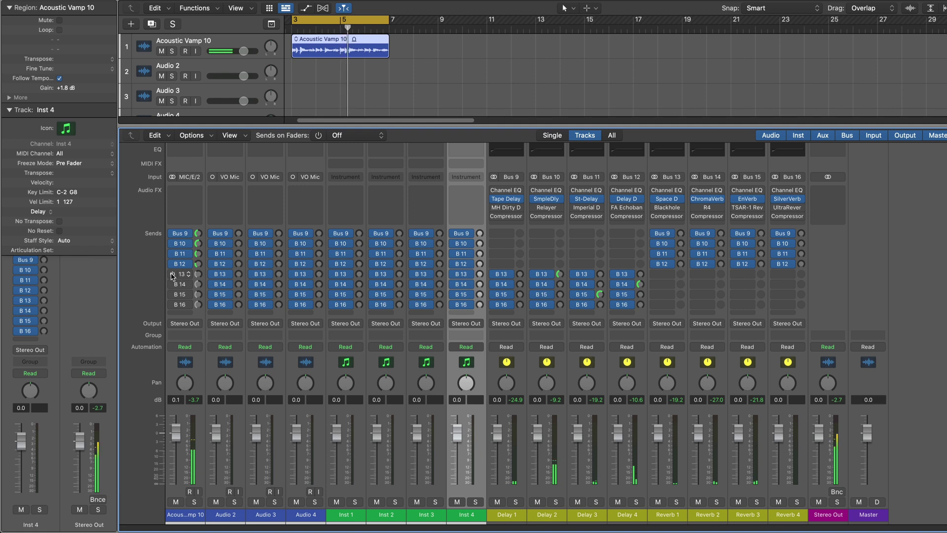
drag(197, 274, 197, 272)
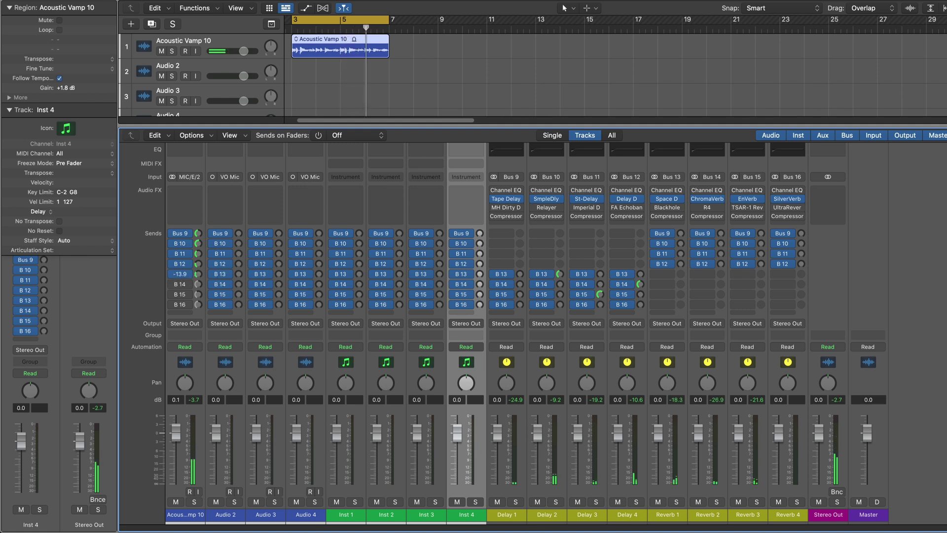